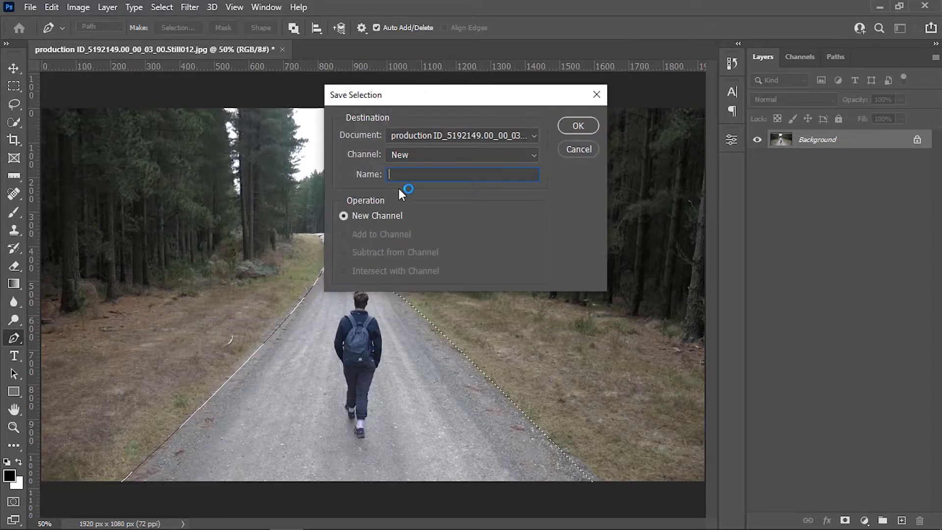
Save the active road selection as a new channel named "subject".
type("t")
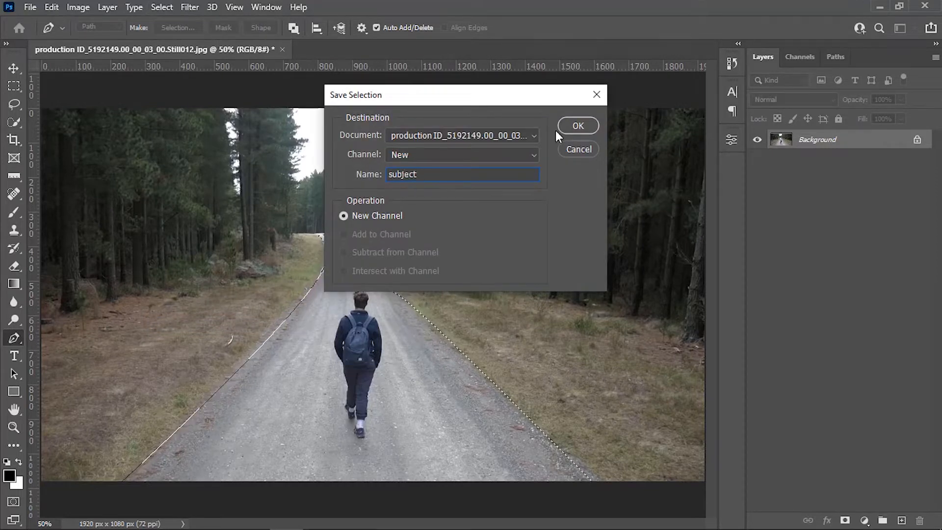
left_click(567, 126)
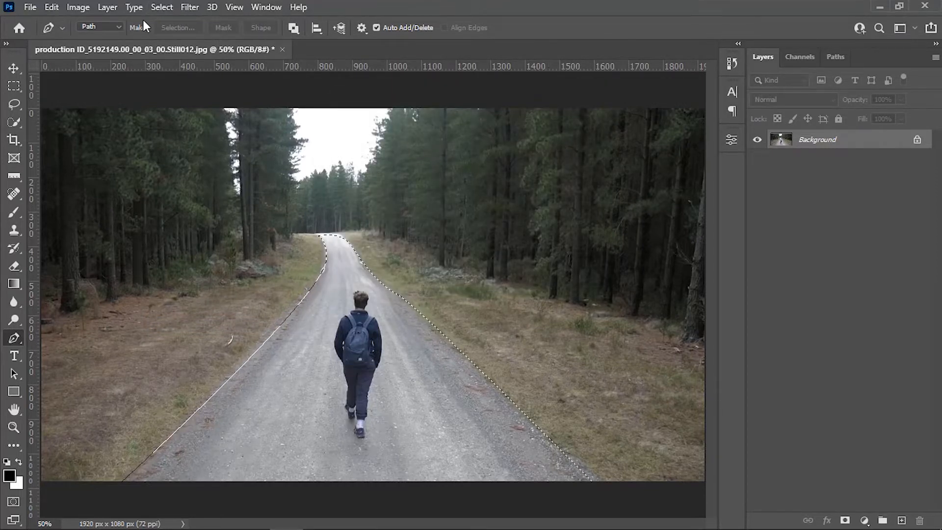
Feather the road selection by 10 pixels, copy it to a new layer and check the cutout without the Background.
left_click(161, 8)
mouse_move(210, 216)
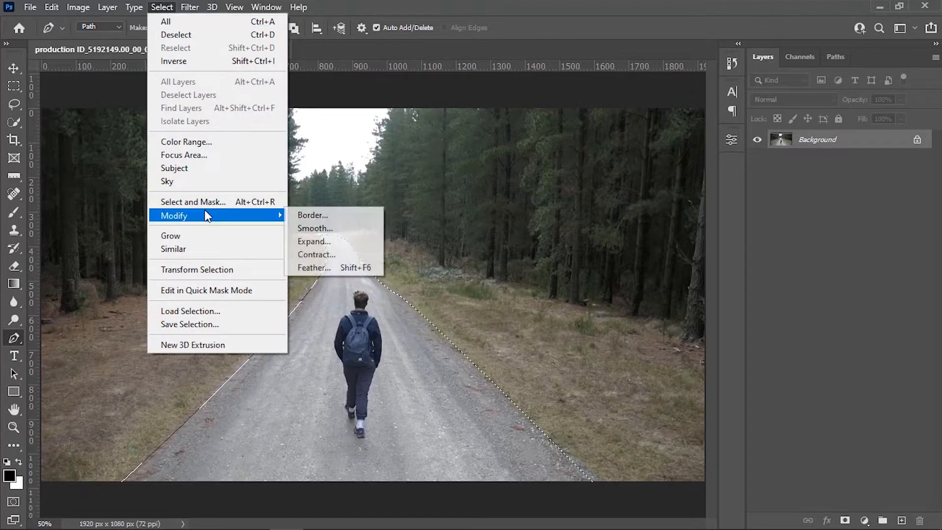
left_click(317, 269)
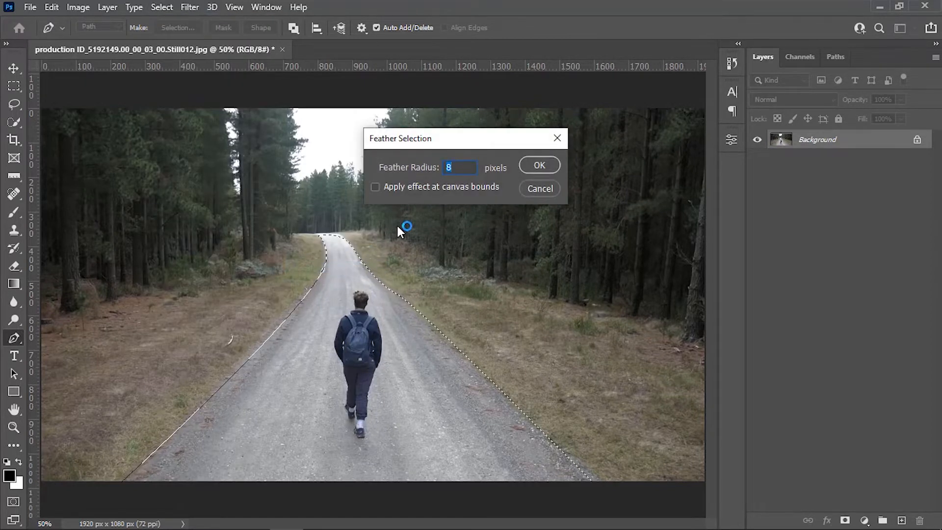
type("10")
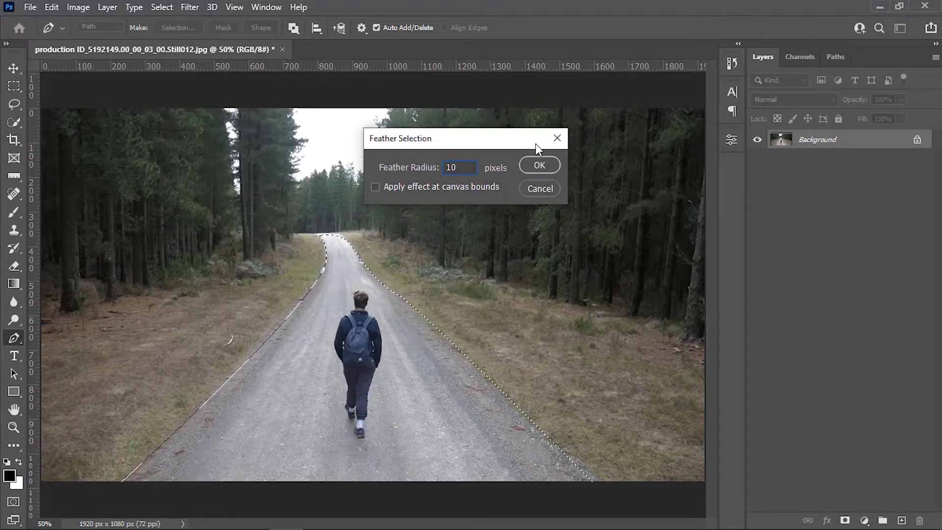
left_click(545, 166)
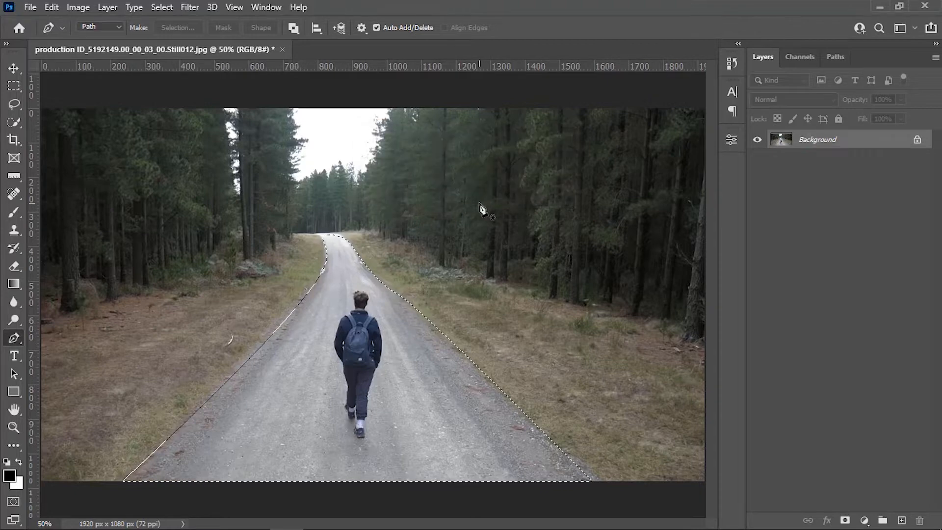
key("ctrl+j")
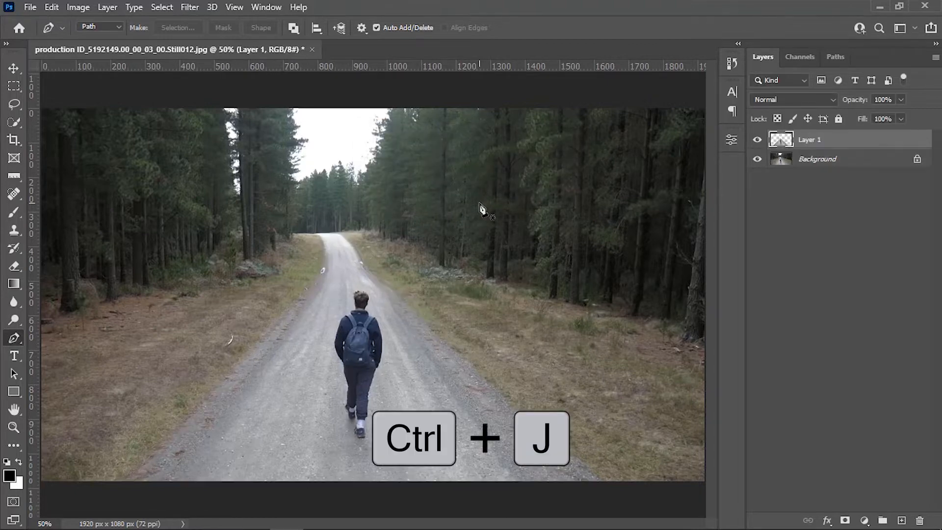
left_click(759, 159)
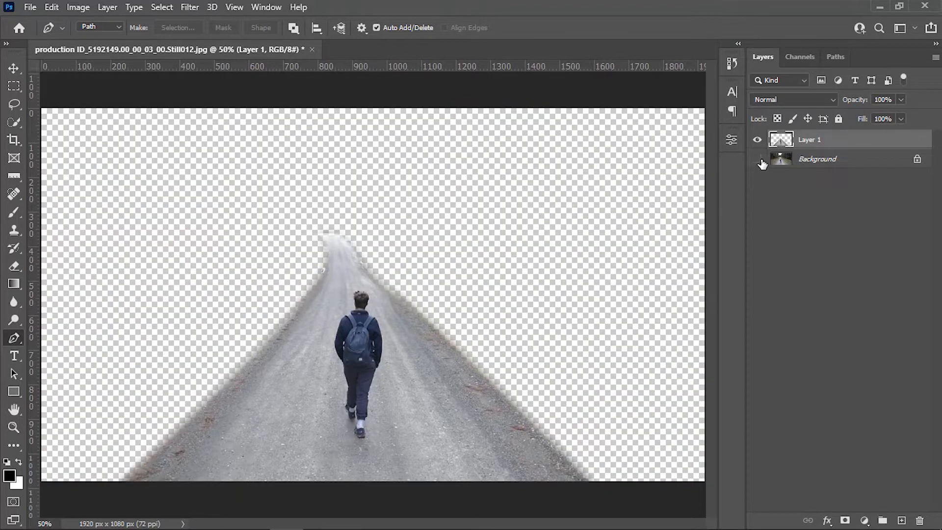
left_click(759, 160)
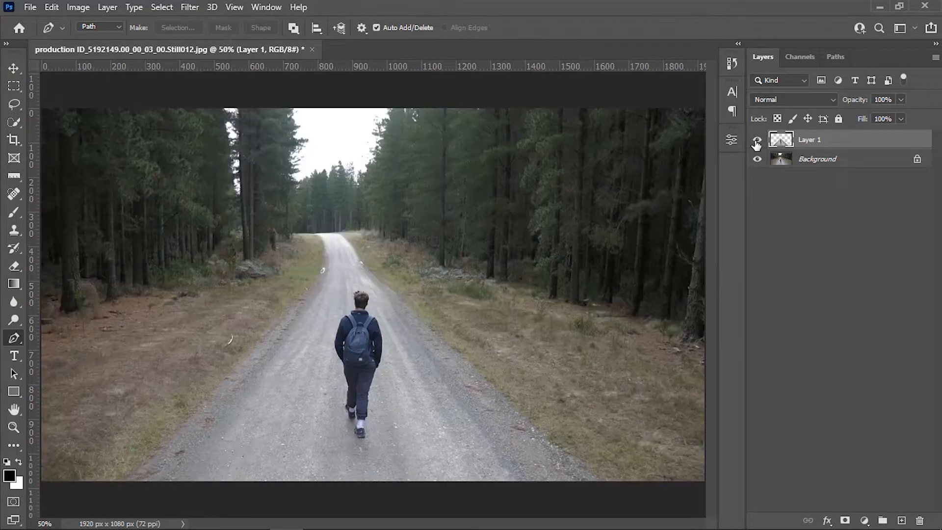
Hide Layer 1 and load the saved "subject" selection on the Background layer.
left_click(758, 140)
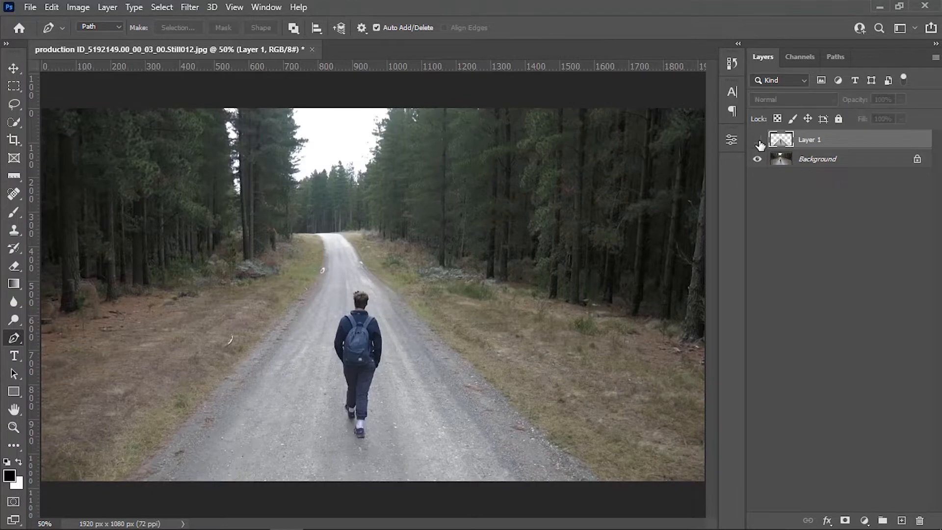
left_click(797, 162)
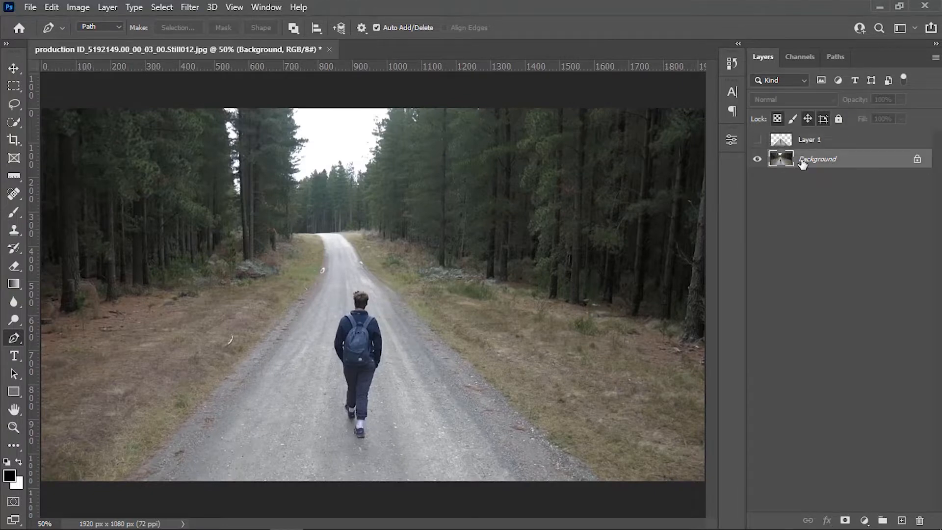
left_click(162, 7)
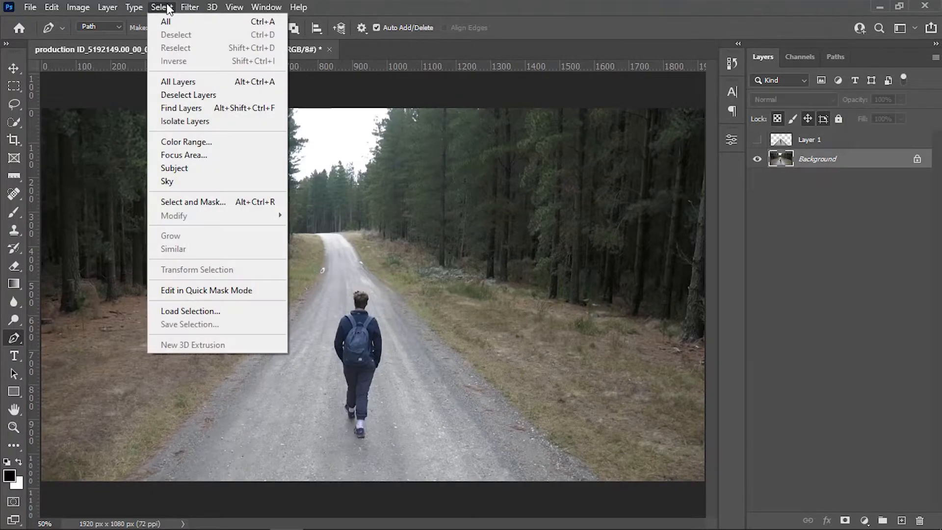
left_click(207, 313)
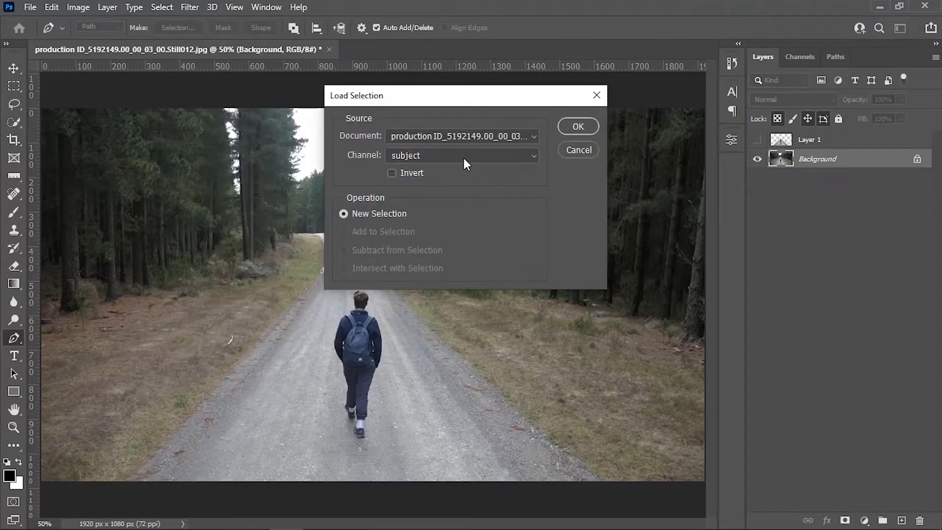
left_click(579, 127)
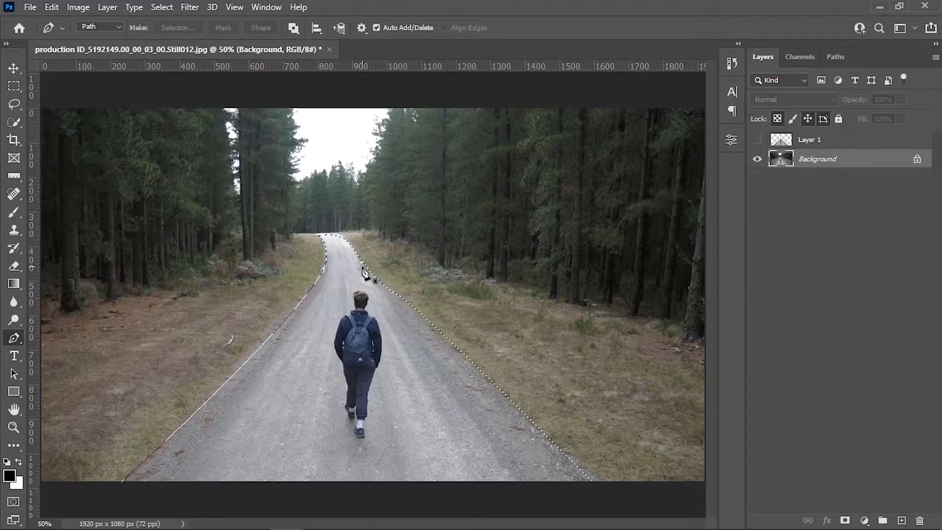
Invert the selection, feather its edge and copy the surroundings of the road to a new layer.
left_click(158, 7)
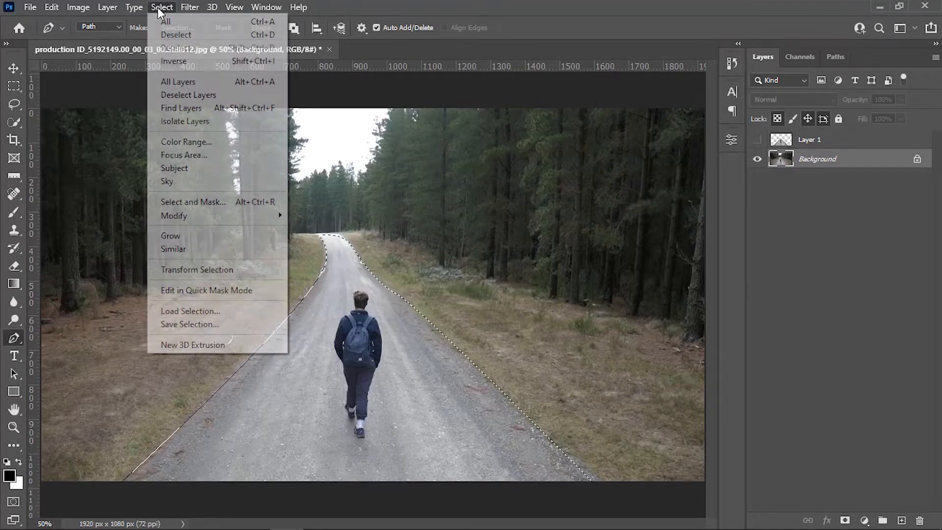
left_click(173, 62)
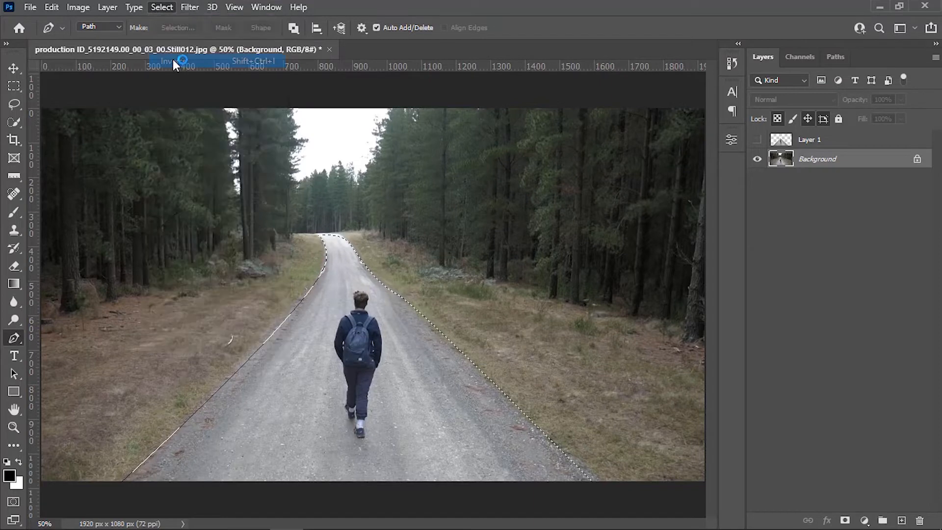
left_click(161, 7)
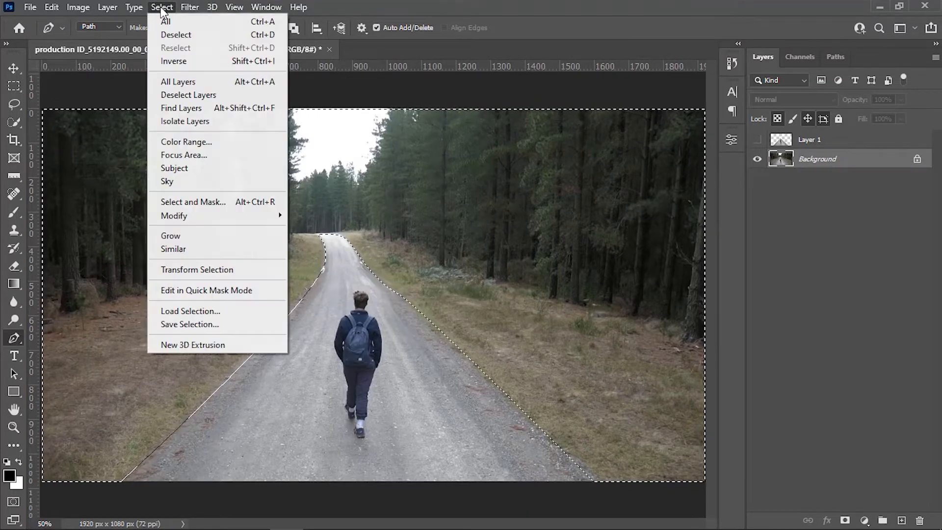
mouse_move(198, 215)
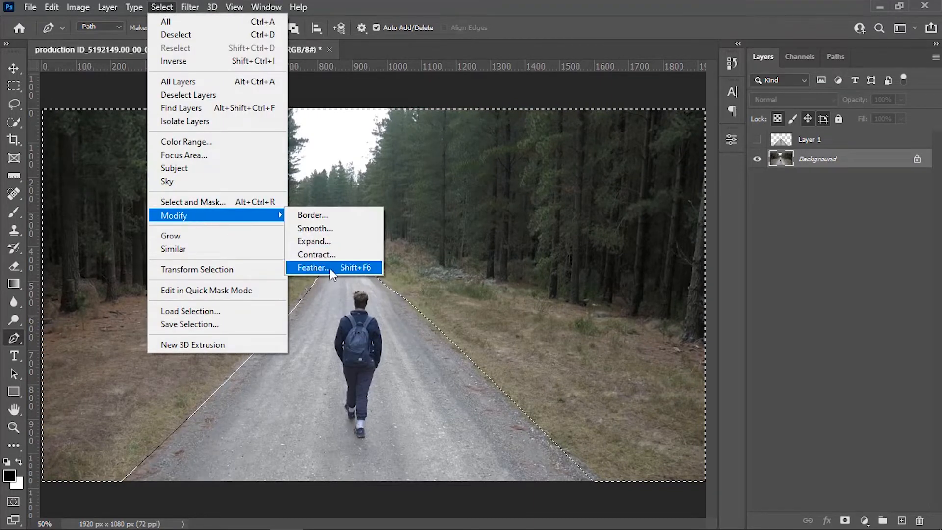
left_click(326, 268)
left_click(538, 165)
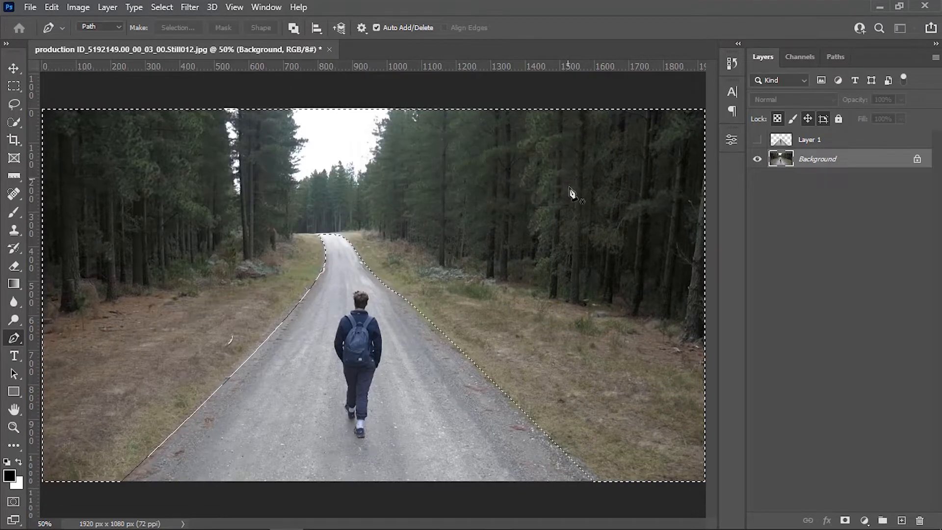
key("ctrl+j")
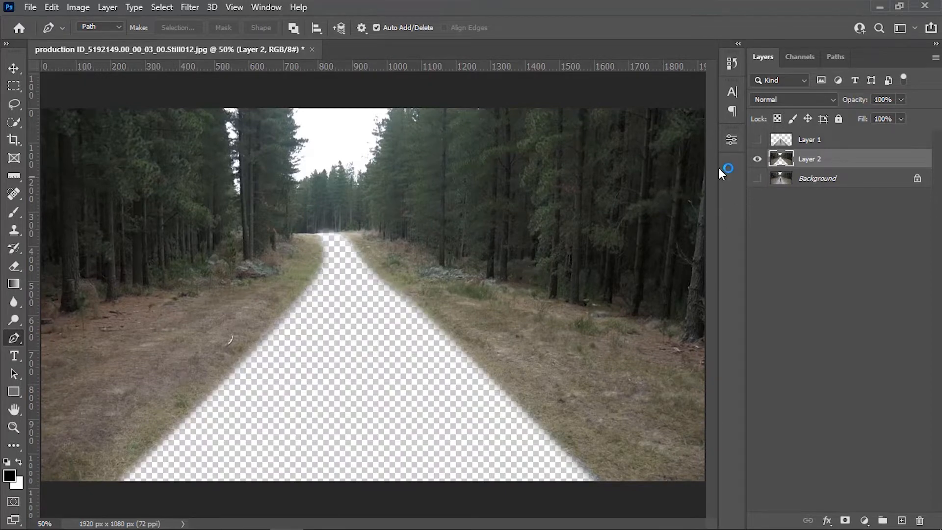
Show only Layer 1 and export it with Save for Web as a PNG-24 named "A 1" in the Videos folder.
left_click(757, 140)
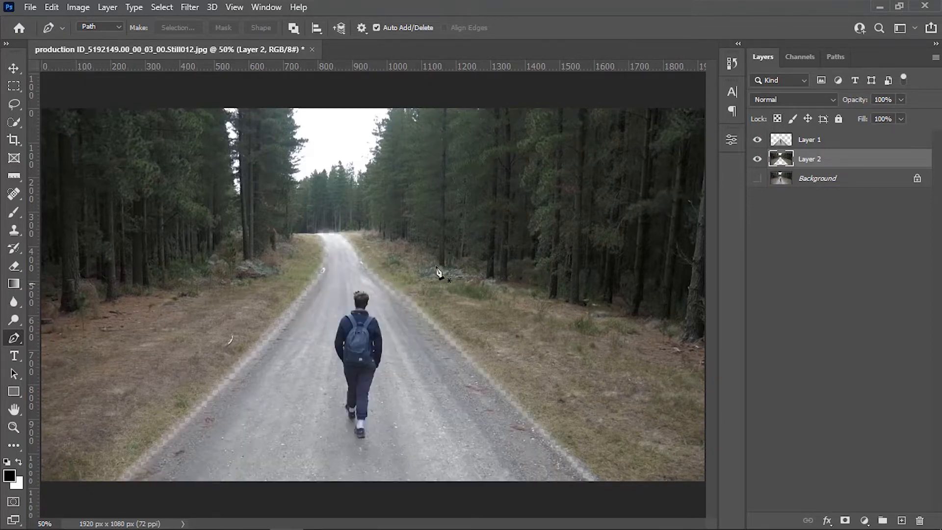
left_click(758, 159)
key("alt+]")
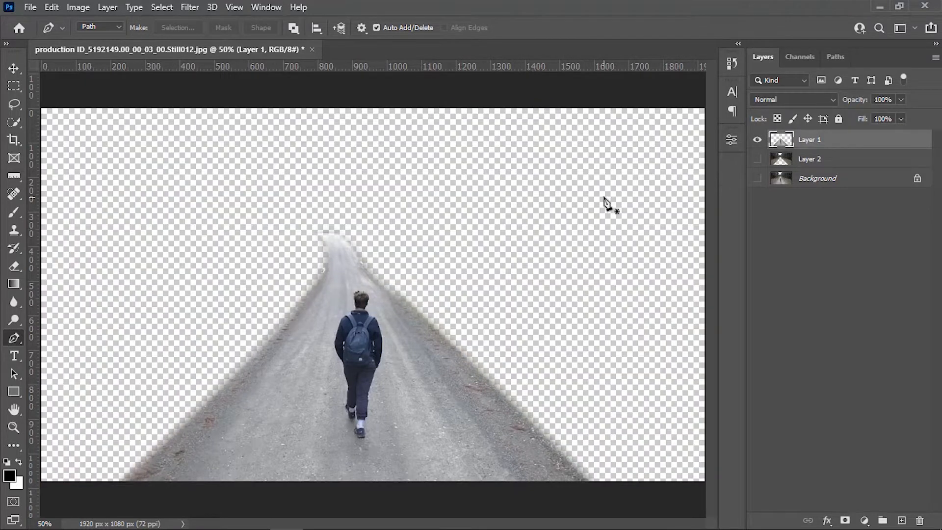
left_click(31, 8)
mouse_move(59, 210)
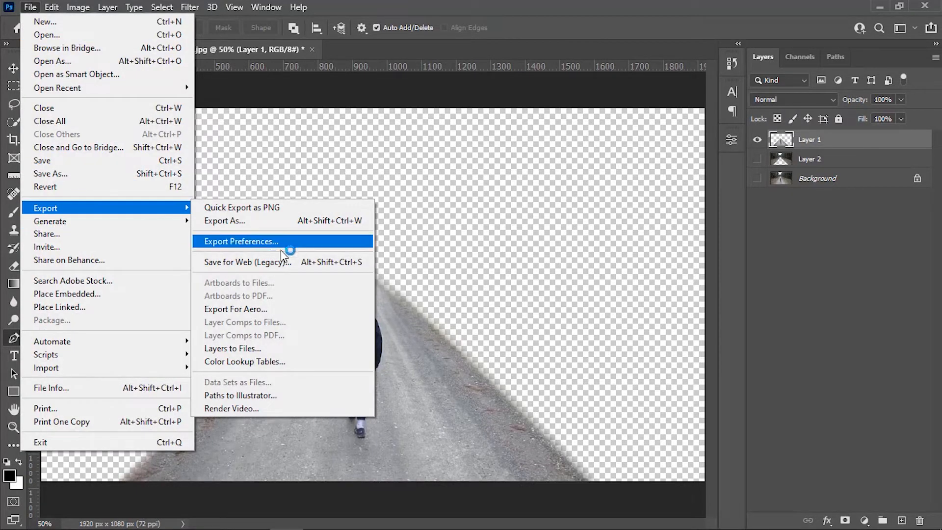
left_click(231, 262)
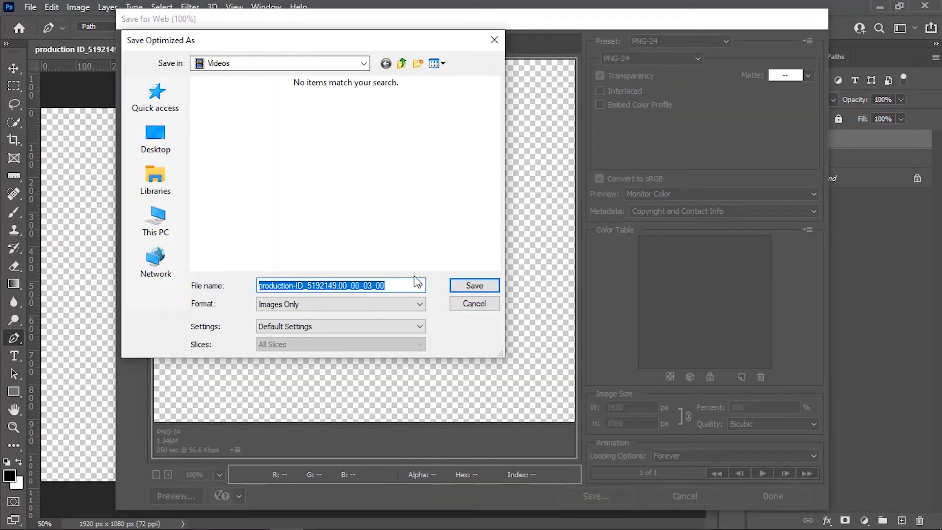
type("A 1")
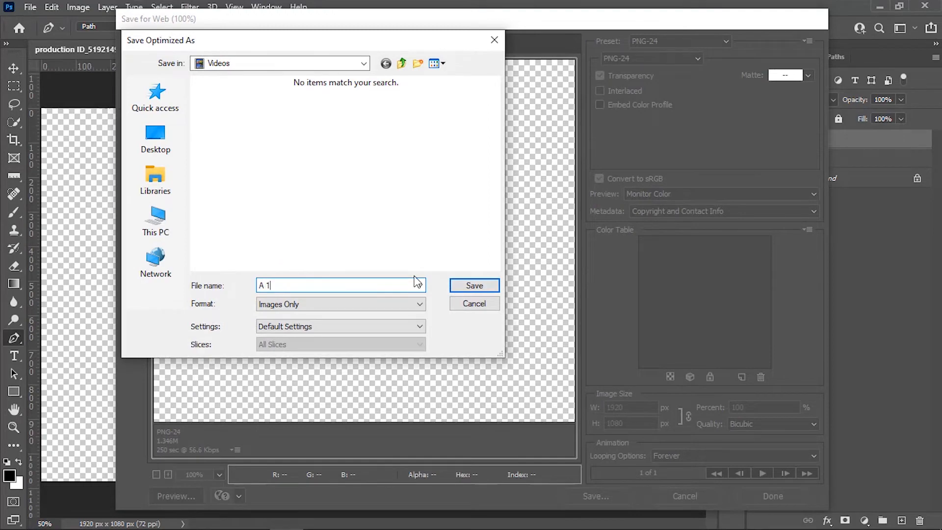
left_click(492, 287)
Show only Layer 2 and export it with Save for Web as a PNG-24 named "A 2" in the Videos folder.
left_click(758, 142)
left_click(757, 159)
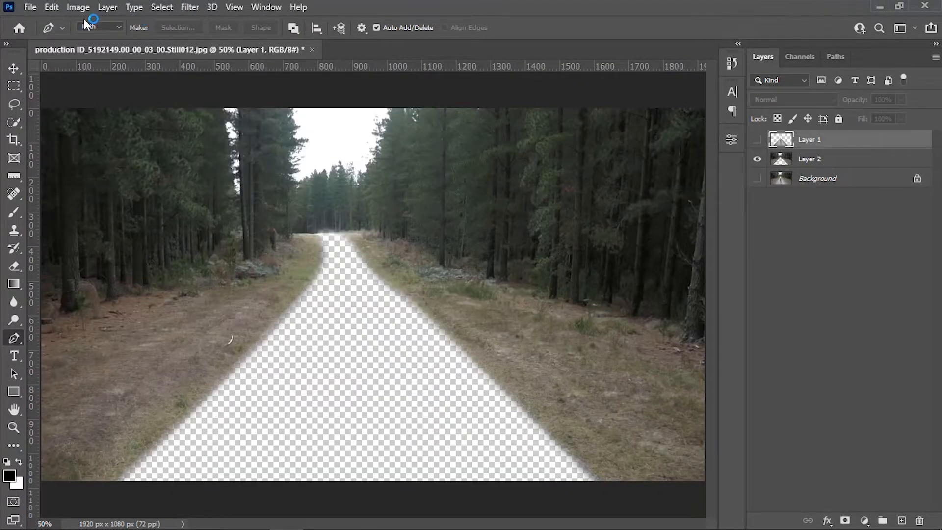
left_click(31, 7)
mouse_move(42, 206)
left_click(338, 260)
key("Return")
type("A 2")
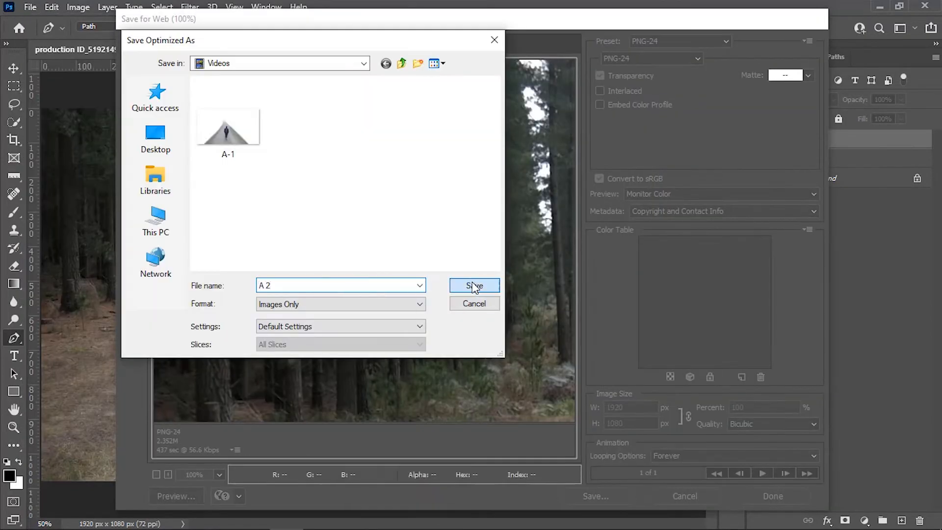
left_click(474, 287)
Switch to Premiere Pro and import the exported A-1.png and A-2.png into the project.
left_click(357, 519)
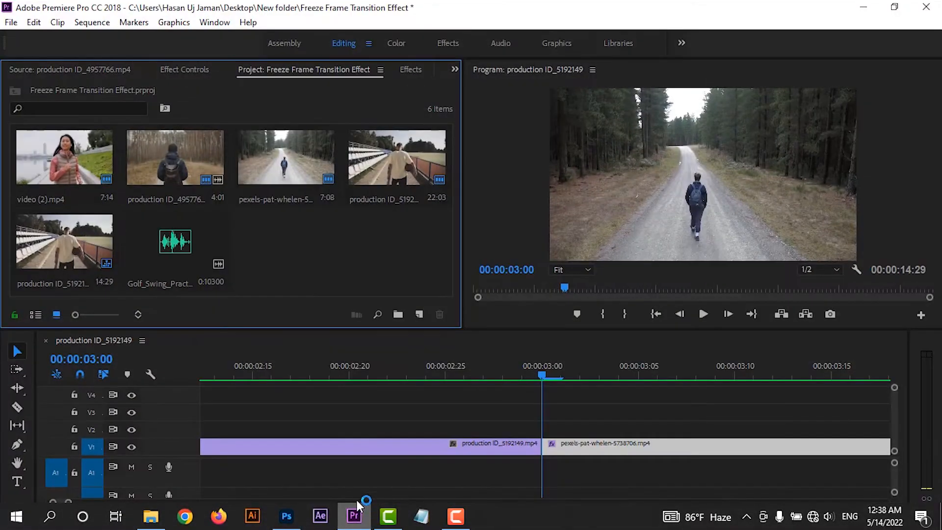
right_click(310, 230)
left_click(352, 329)
left_click_drag(248, 204, 133, 110)
left_click(433, 446)
Place A-2.png on V2 starting at 00:00:02:25 and A-1.png on V3 starting at 00:00:02:20.
left_click_drag(373, 257, 406, 427)
left_click_drag(288, 243, 310, 417)
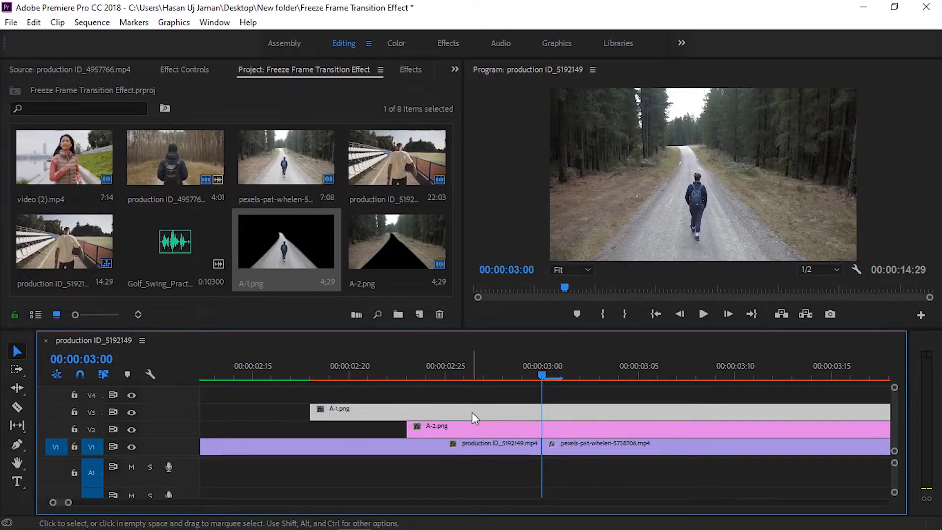
key("shift+Left")
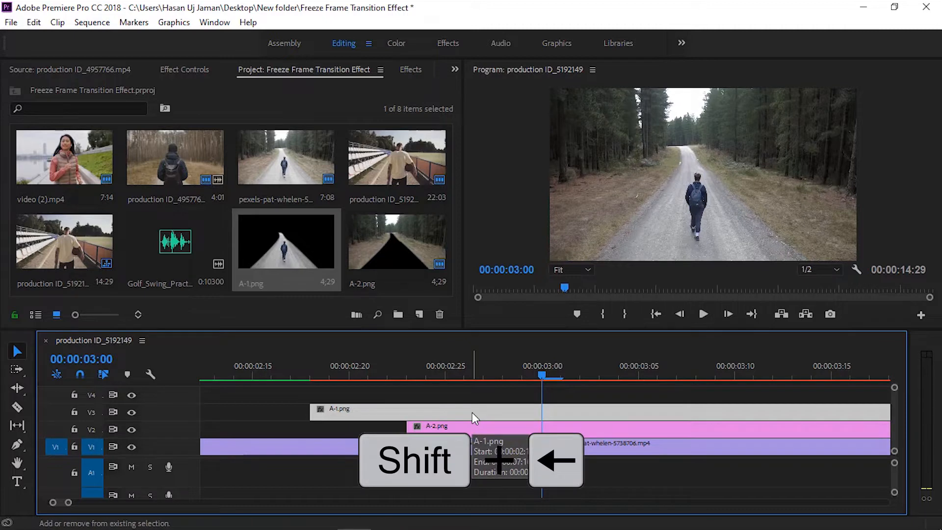
key("shift+Left")
key("shift+Left")
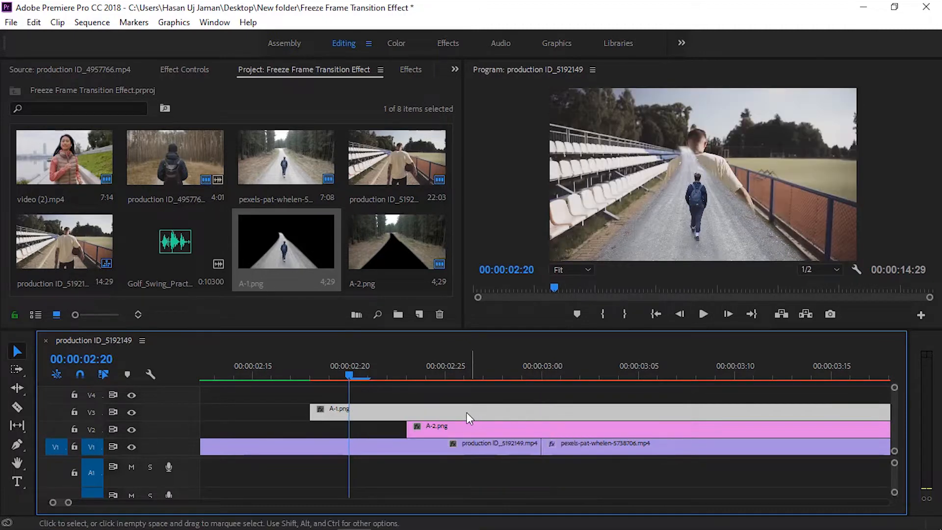
left_click_drag(353, 411, 391, 420)
left_click(445, 373)
left_click(465, 431)
left_click_drag(465, 431, 503, 431)
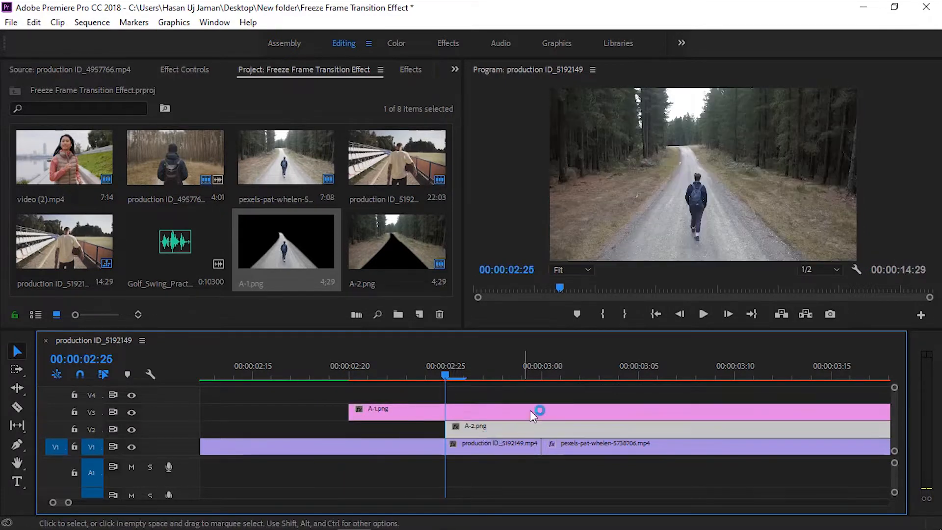
Split A-1.png and A-2.png at 00:00:03:00 with the Razor tool and delete the parts after the cut.
left_click(545, 413)
key("Down")
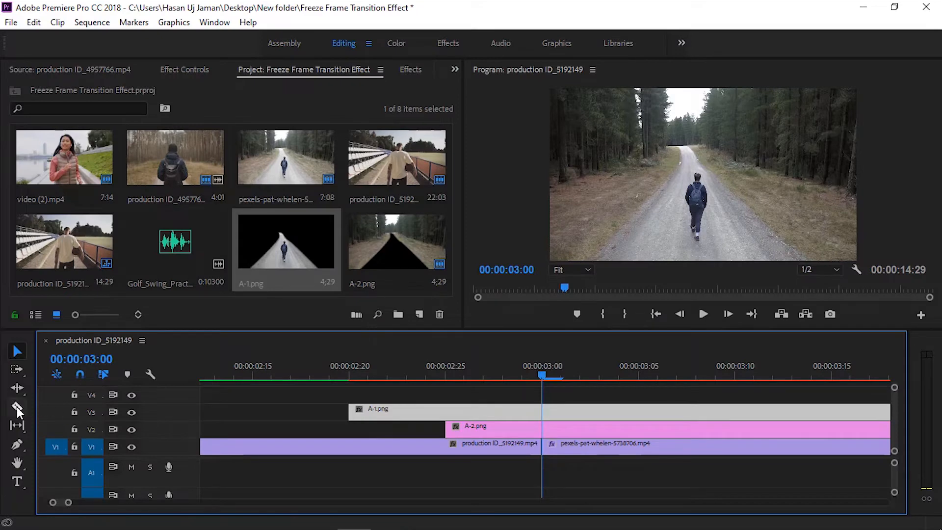
left_click(16, 408)
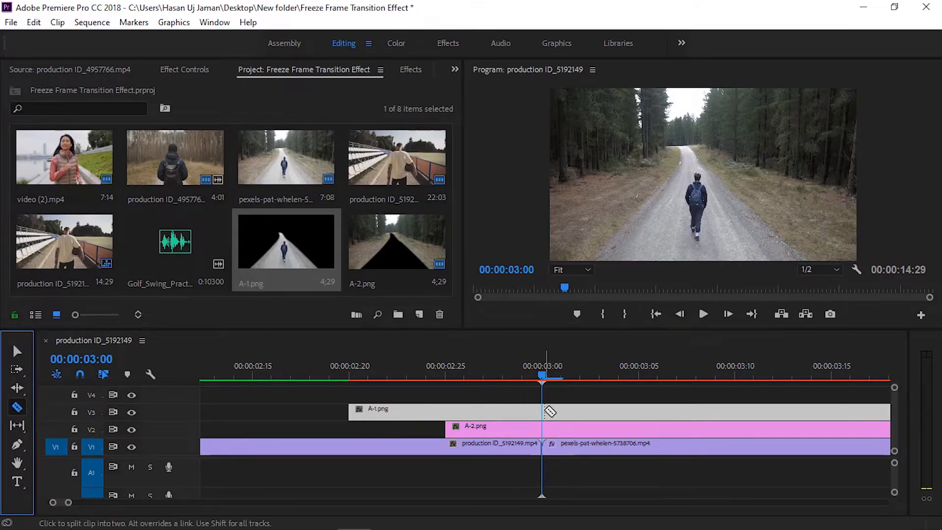
left_click(544, 412)
left_click(543, 426)
left_click(17, 351)
left_click_drag(563, 394, 591, 426)
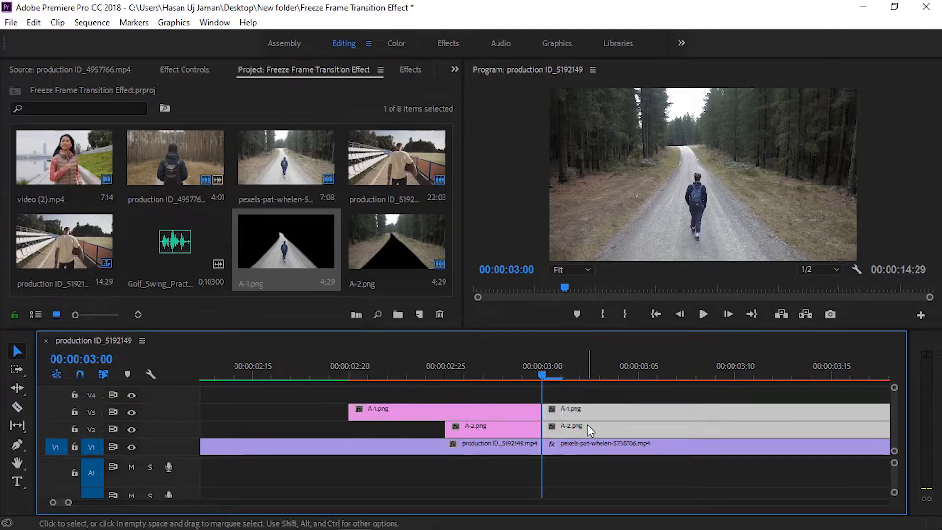
key("Delete")
Enable Scale and Position keyframing for A-1.png at 00:00:02:25.
left_click(444, 407)
left_click(446, 375)
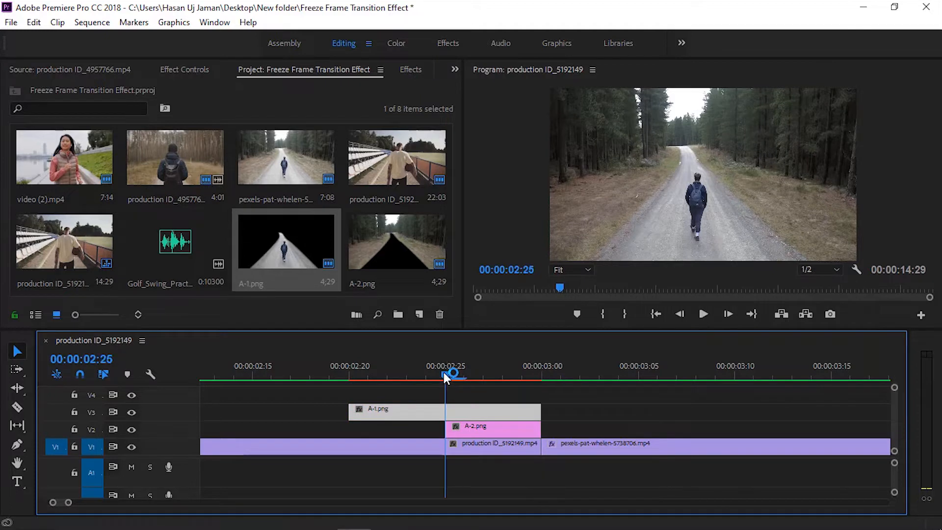
left_click(167, 69)
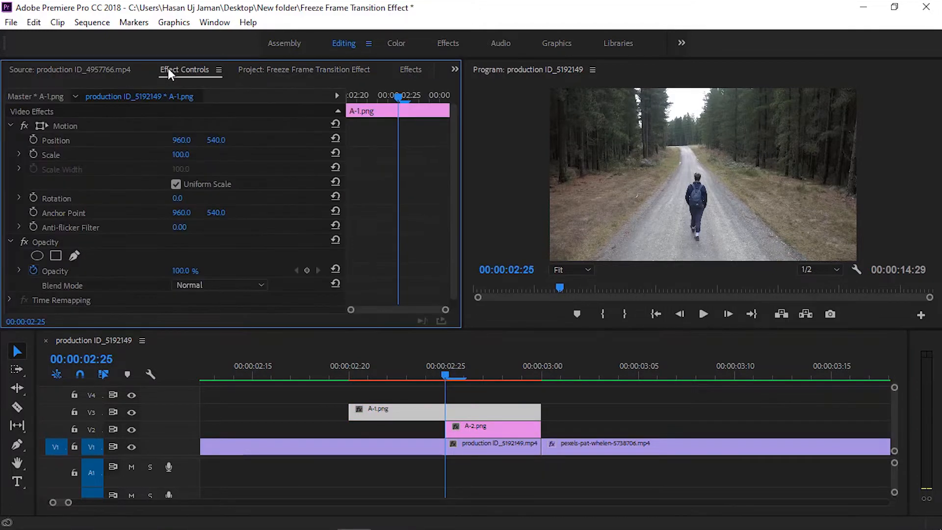
left_click(33, 155)
left_click(35, 139)
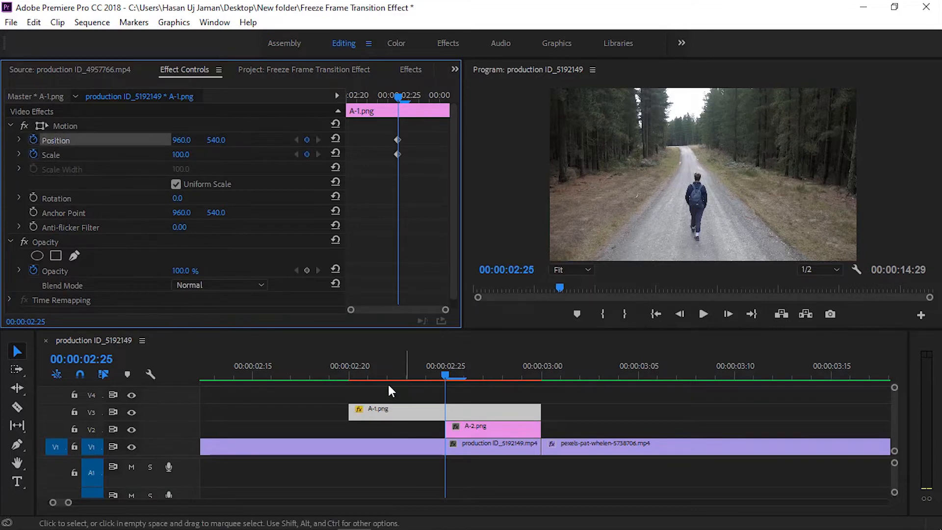
Add Scale and Position keyframes to A-1.png at 00:00:02:20 and move the image down out of frame, to about 977, 1274.
left_click(351, 377)
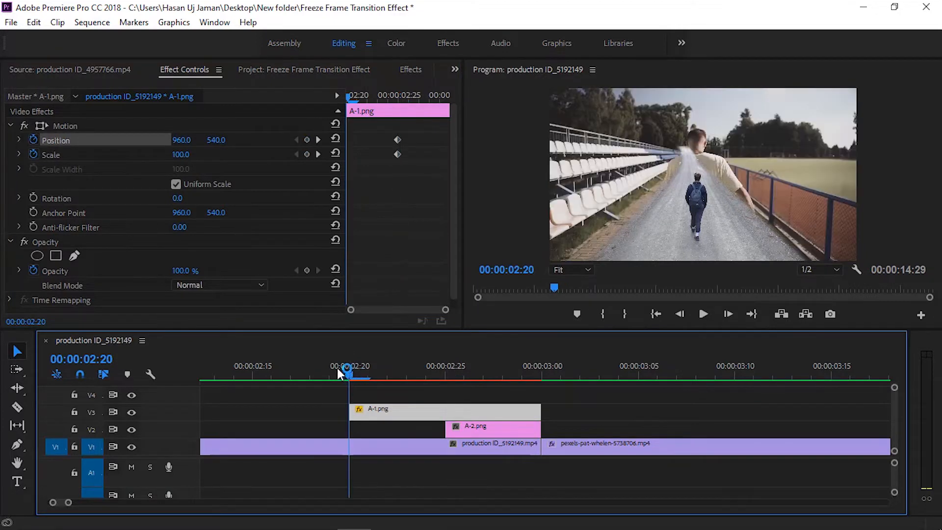
left_click(306, 154)
left_click(307, 140)
left_click(40, 125)
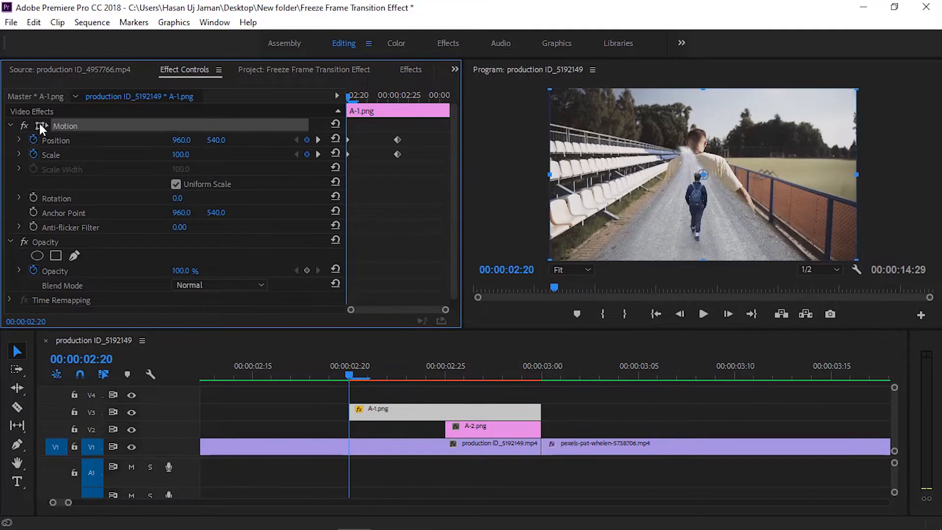
left_click_drag(727, 195, 726, 305)
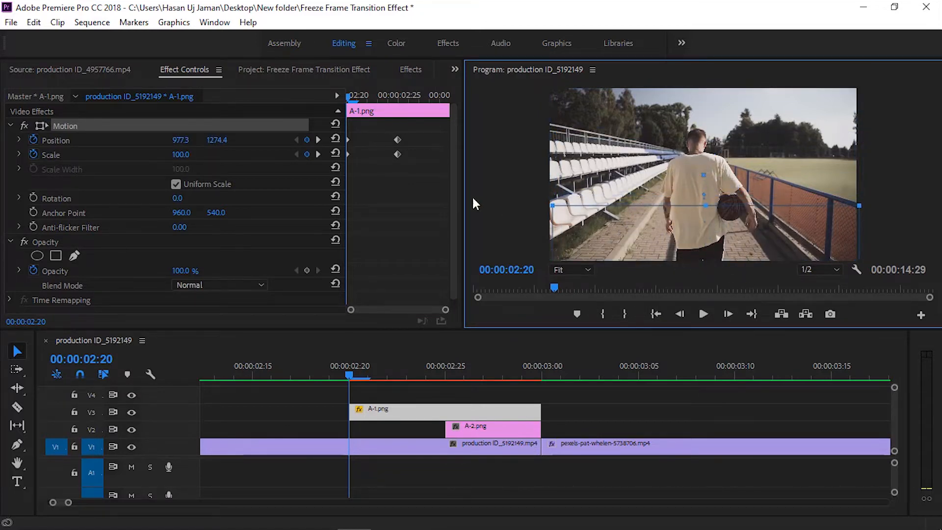
Apply Ease In to A-1.png's first Position and Scale keyframes and Ease Out to its last ones.
left_click_drag(351, 132, 328, 171)
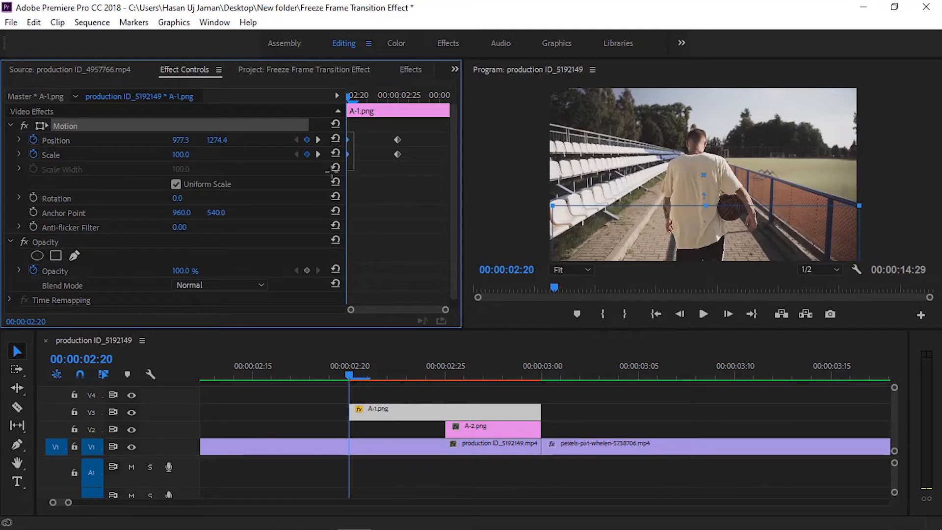
right_click(347, 138)
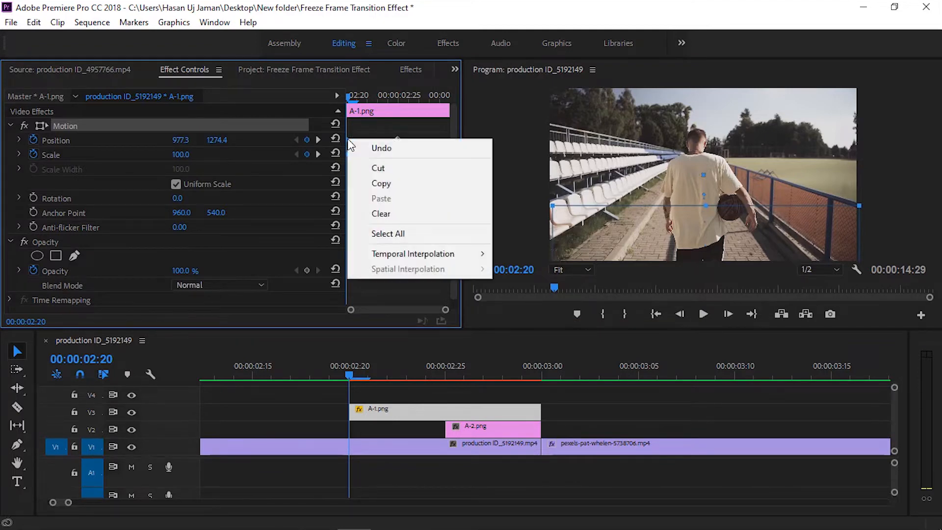
mouse_move(416, 259)
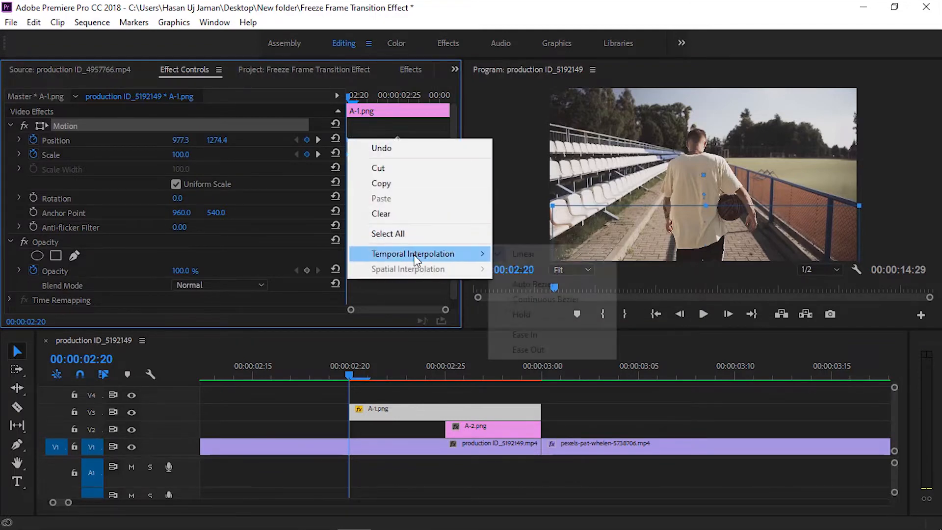
left_click(535, 334)
left_click_drag(385, 128, 415, 173)
right_click(396, 139)
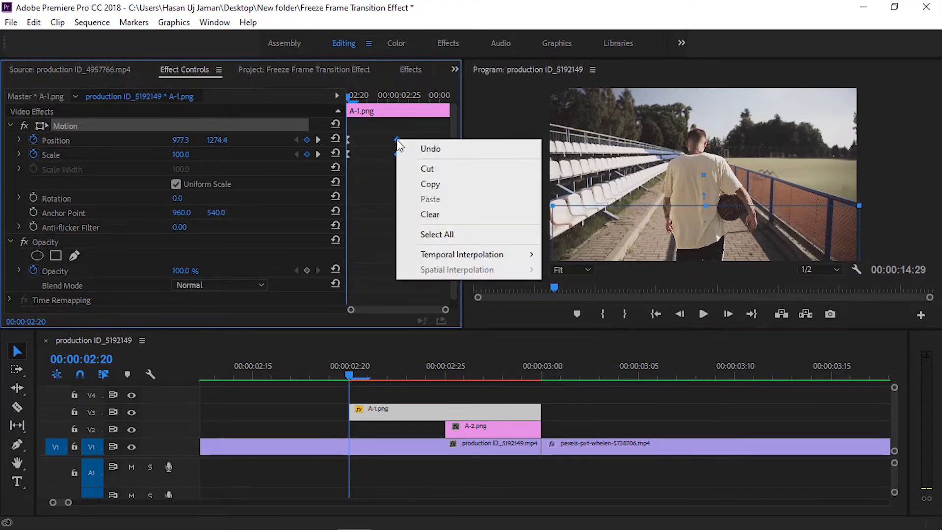
mouse_move(462, 254)
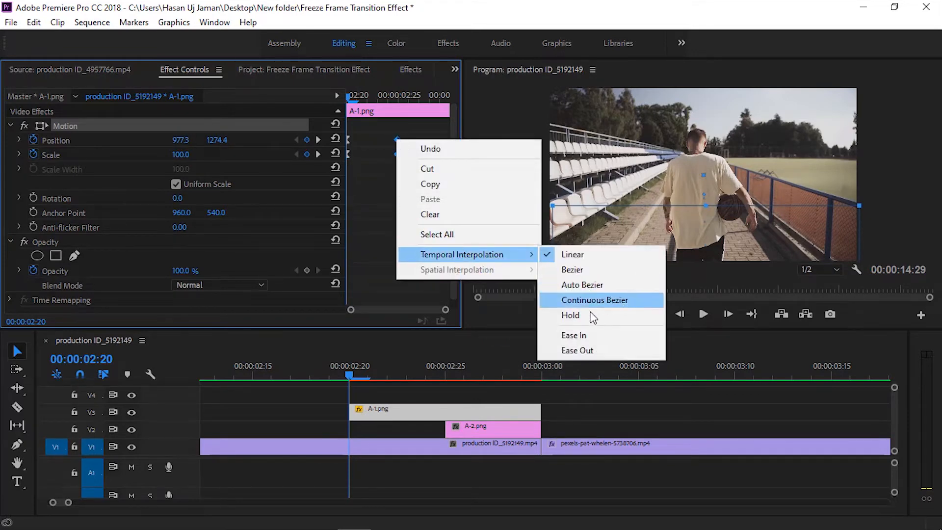
left_click(584, 348)
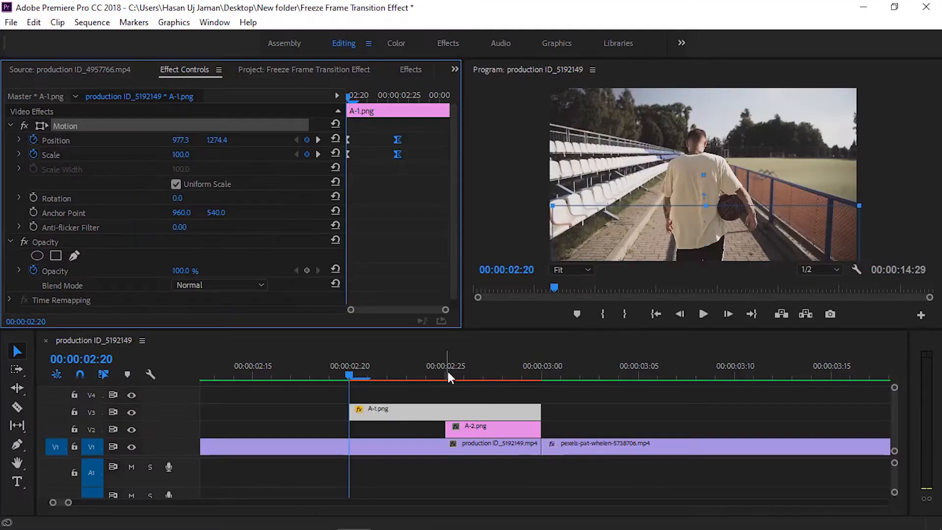
Enable Scale and Position keyframing for A-2.png at 00:00:03:00.
left_click(446, 370)
left_click(479, 435)
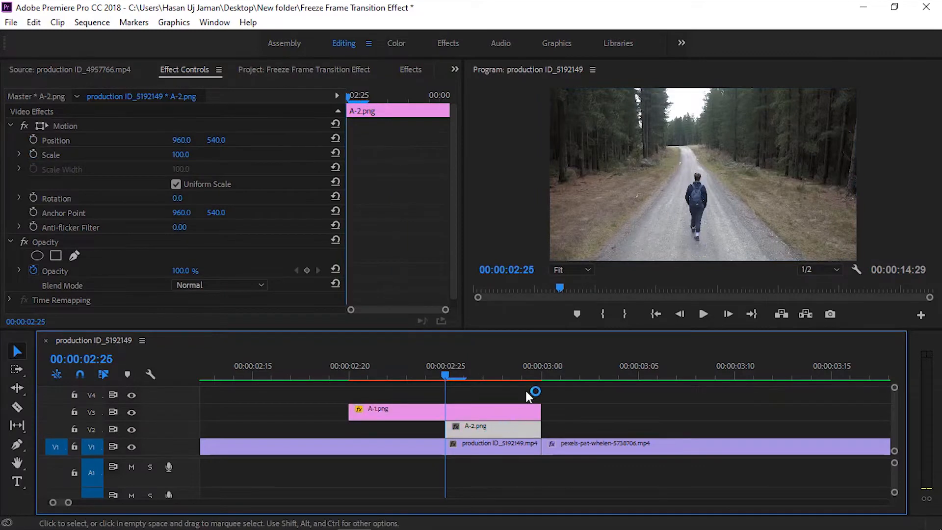
left_click(537, 369)
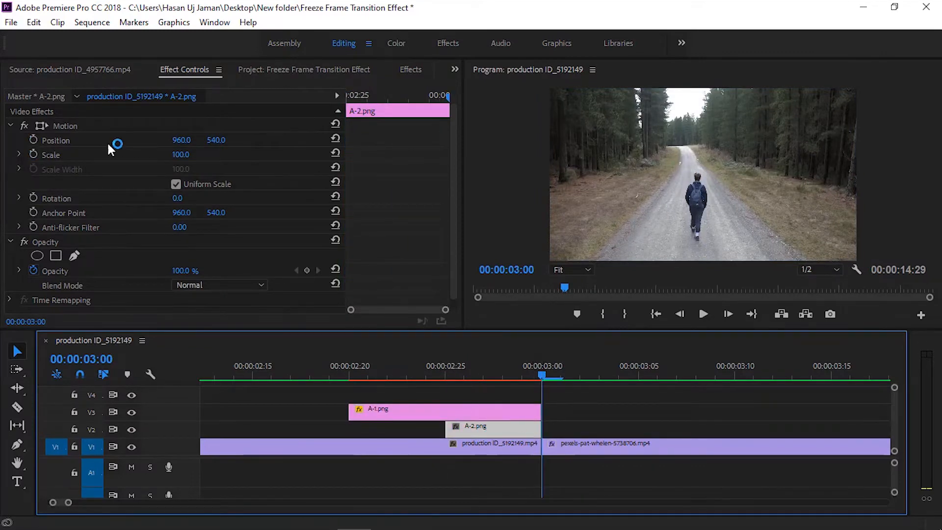
left_click(34, 154)
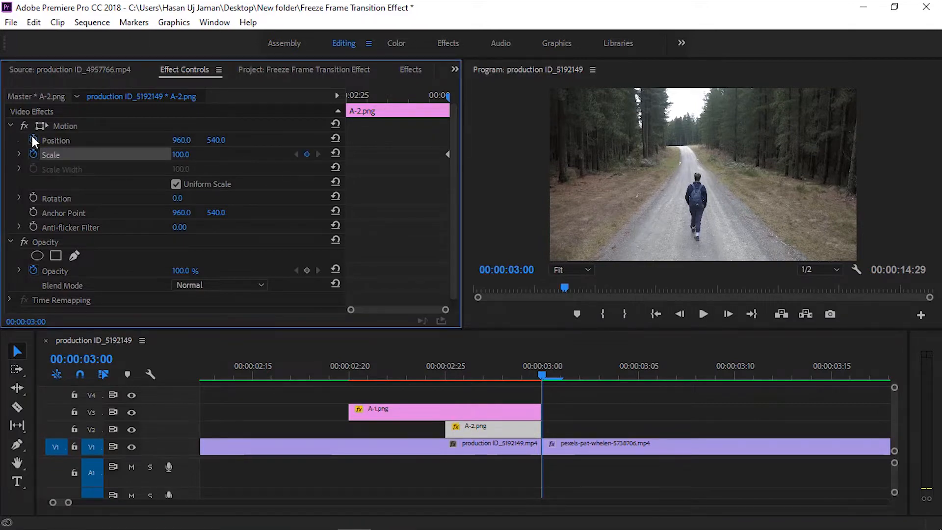
left_click(32, 139)
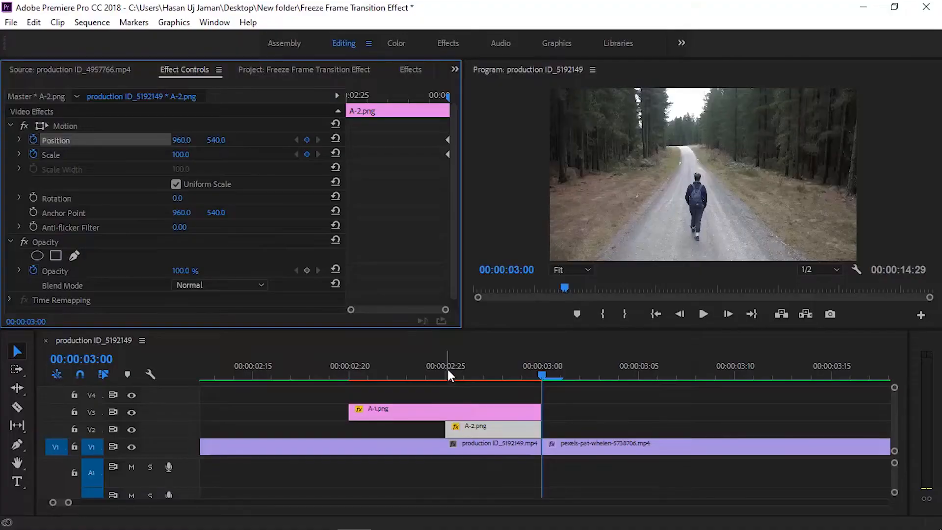
Add Scale and Position keyframes to A-2.png at 00:00:02:25 and move the image up out of frame, to about 938, -562.
left_click(447, 371)
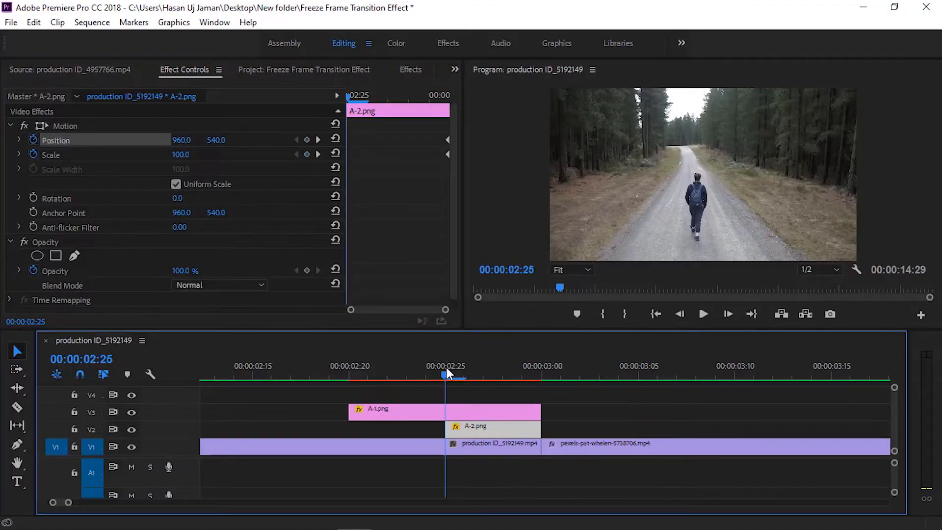
left_click(311, 155)
left_click(306, 140)
left_click(54, 127)
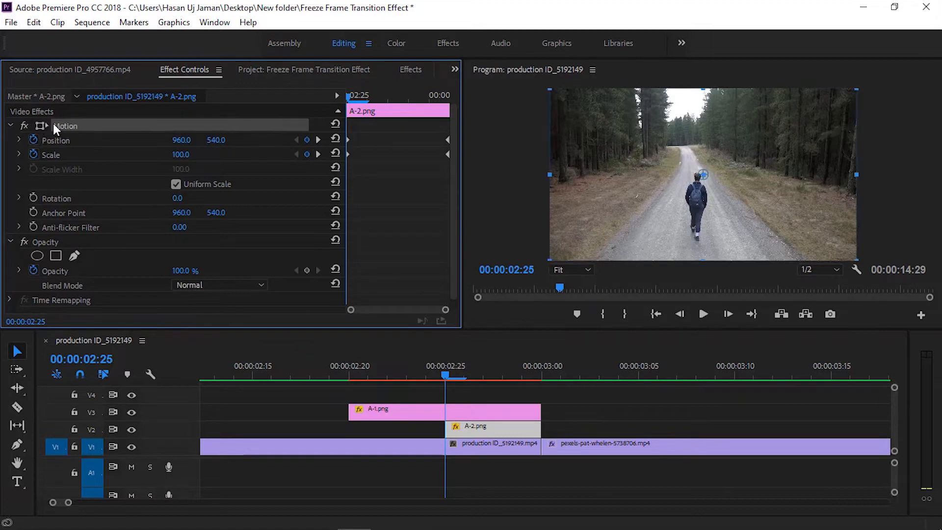
left_click_drag(760, 225, 741, 81)
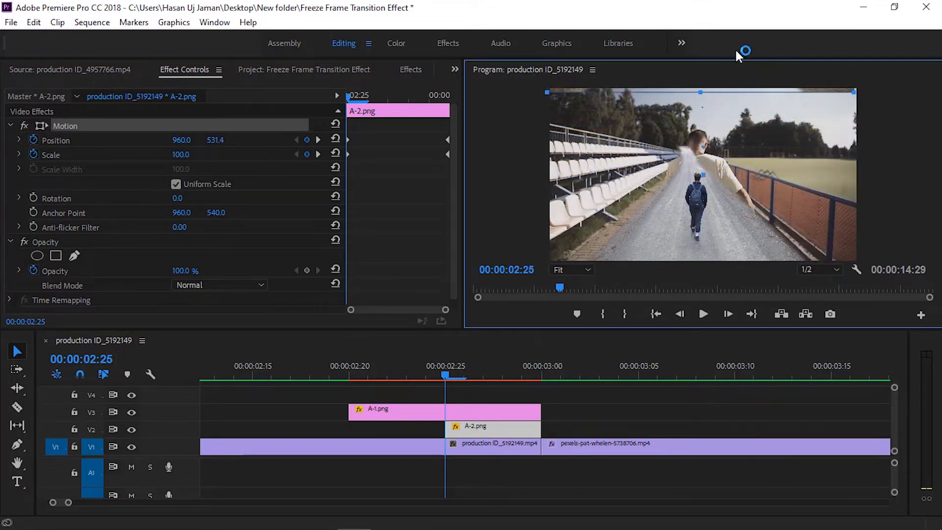
Apply Ease In to A-2.png's first Position and Scale keyframes and Ease Out to its last ones.
left_click(356, 131)
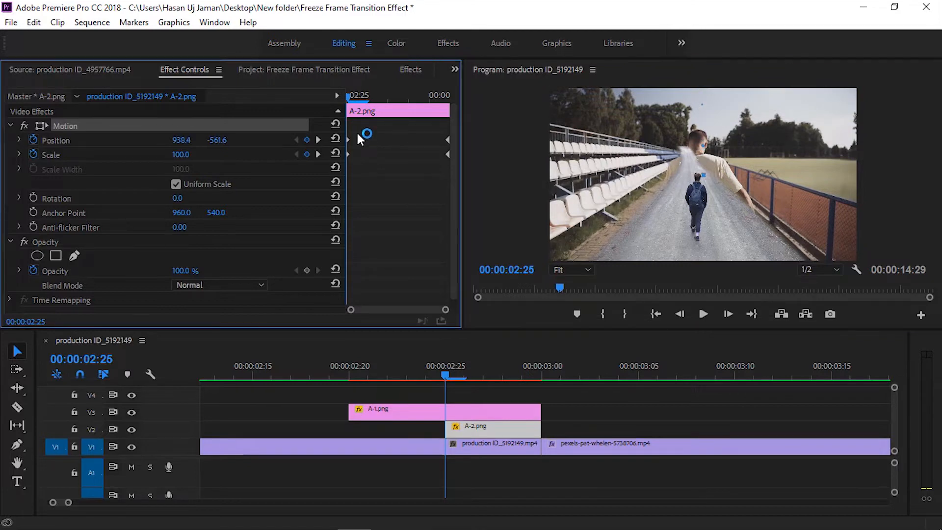
left_click_drag(357, 134, 335, 166)
right_click(348, 143)
mouse_move(429, 256)
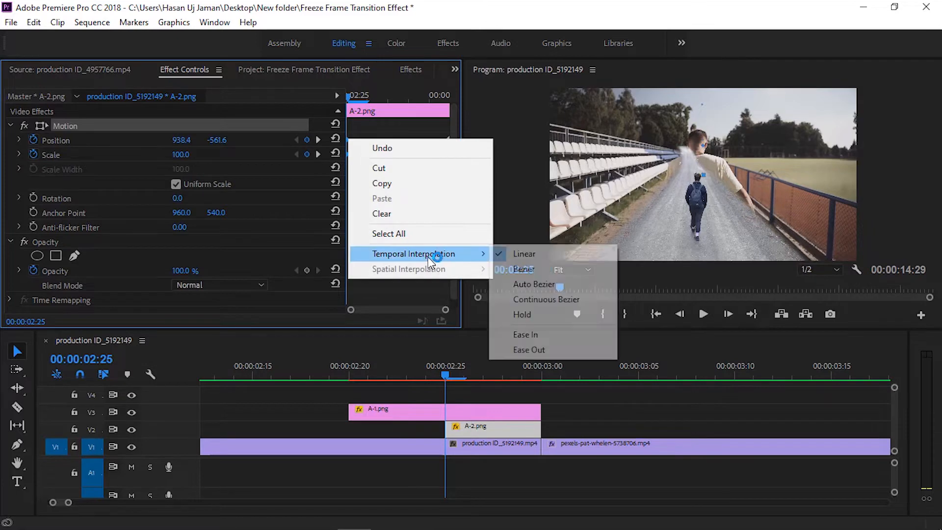
left_click(535, 335)
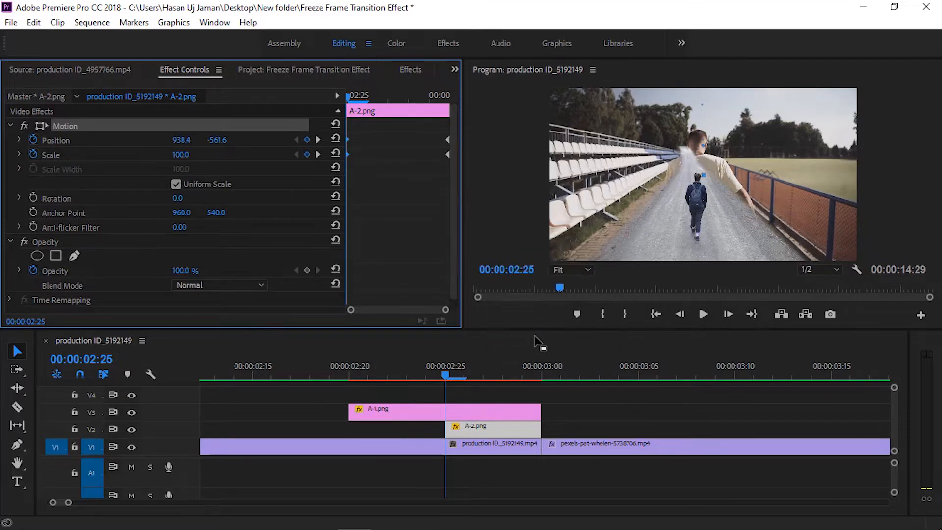
right_click(447, 139)
mouse_move(484, 256)
left_click(621, 354)
right_click(448, 152)
Scrub through the A-1.png and A-2.png layers to preview the animated transition.
left_click(486, 362)
left_click_drag(504, 366, 330, 378)
left_click(410, 383)
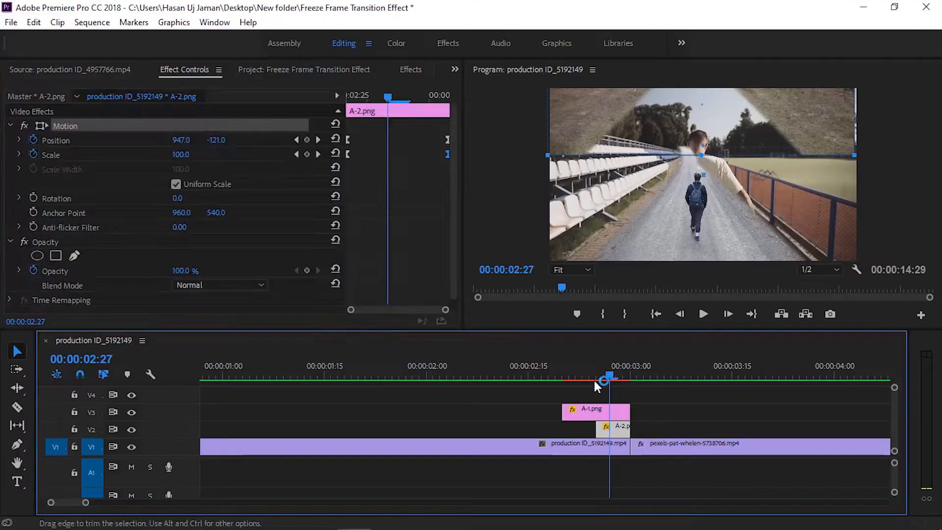
Place an excerpt of Golf_Swing_Practice.mp3 on A1 beneath the PNG layers, changing its speed/duration and trimming its end.
double_click(181, 252)
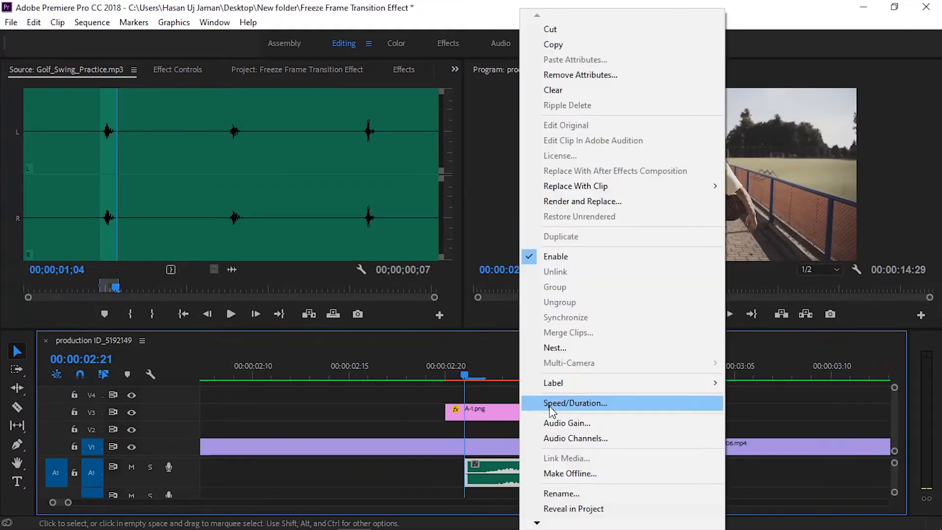
left_click(550, 399)
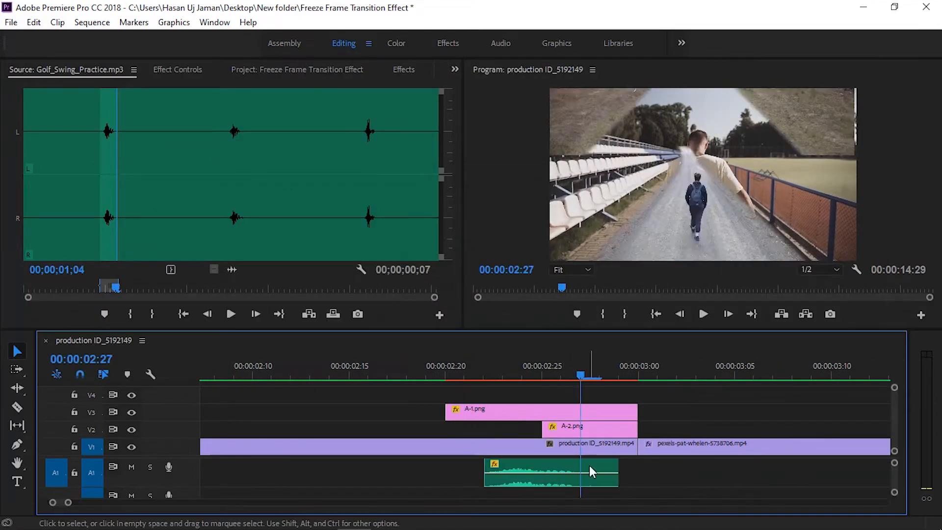
left_click_drag(617, 470, 596, 479)
left_click(654, 477)
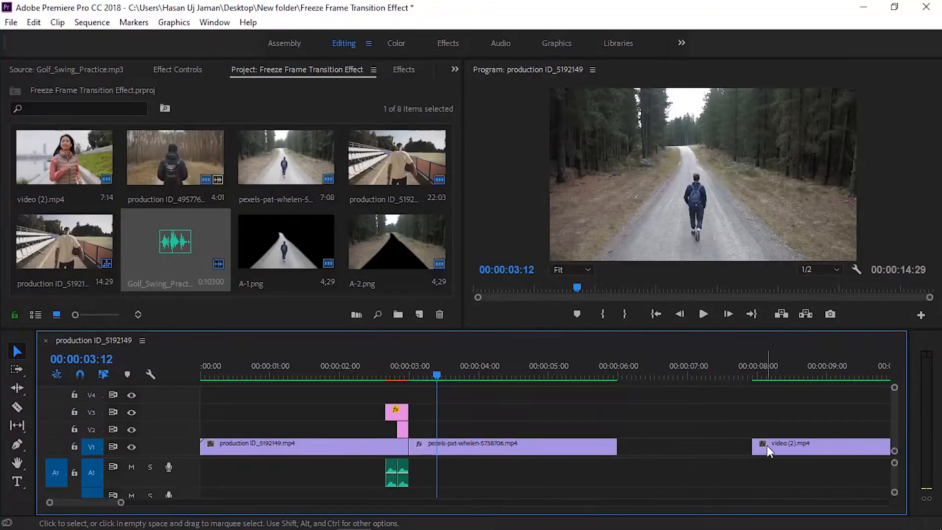
Move video (2).mp4 on V1 directly after the pexels clip and put the playhead on its first frame at 00:00:06:00.
left_click_drag(768, 451, 617, 387)
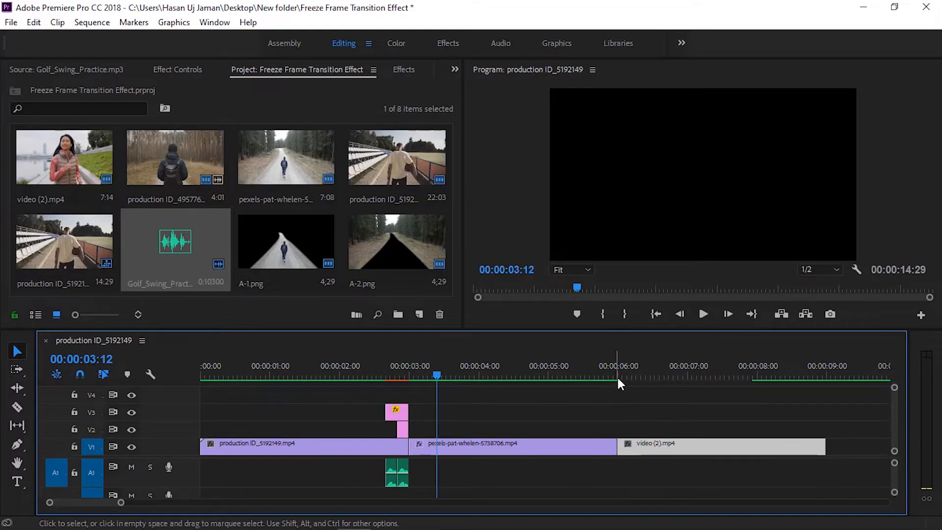
left_click(618, 374)
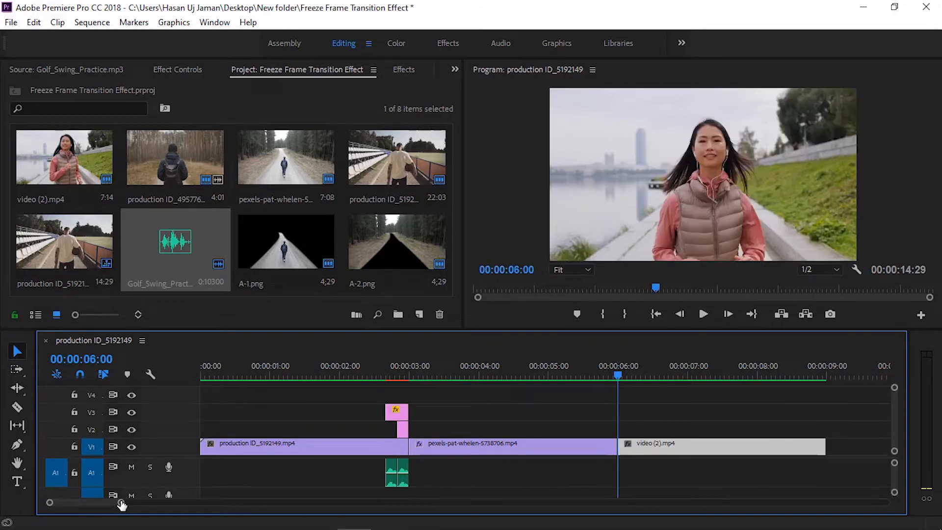
left_click_drag(121, 505, 69, 504)
left_click_drag(543, 374, 545, 395)
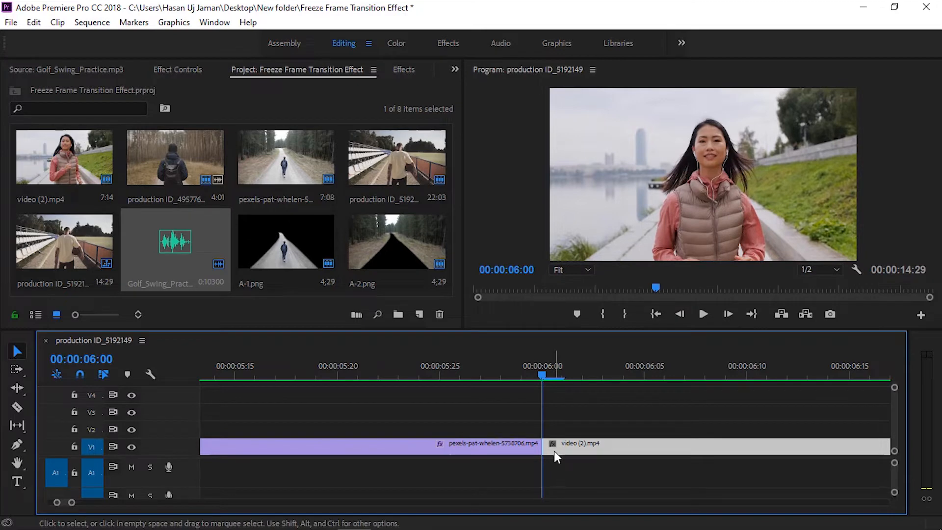
Export the frame at 00:00:06:00 as a PNG named B 1 and import it into the project.
left_click(830, 315)
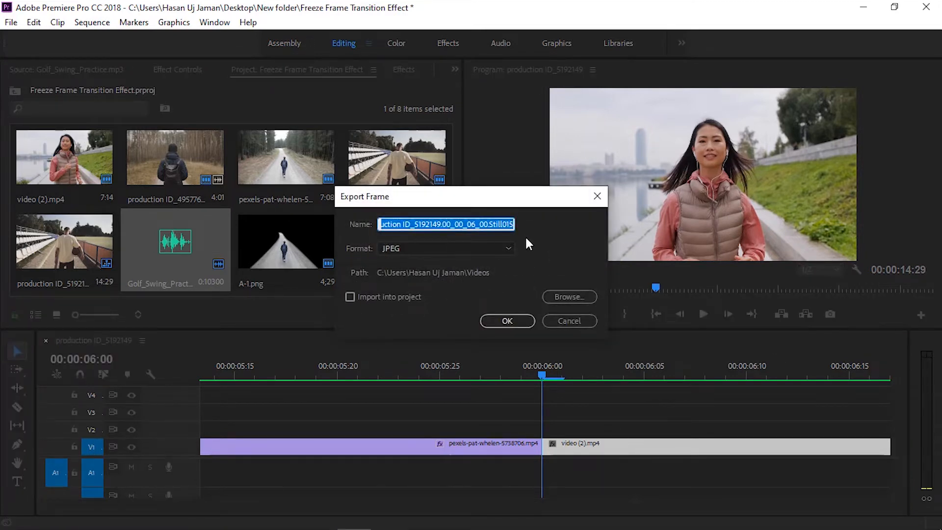
type("B 1")
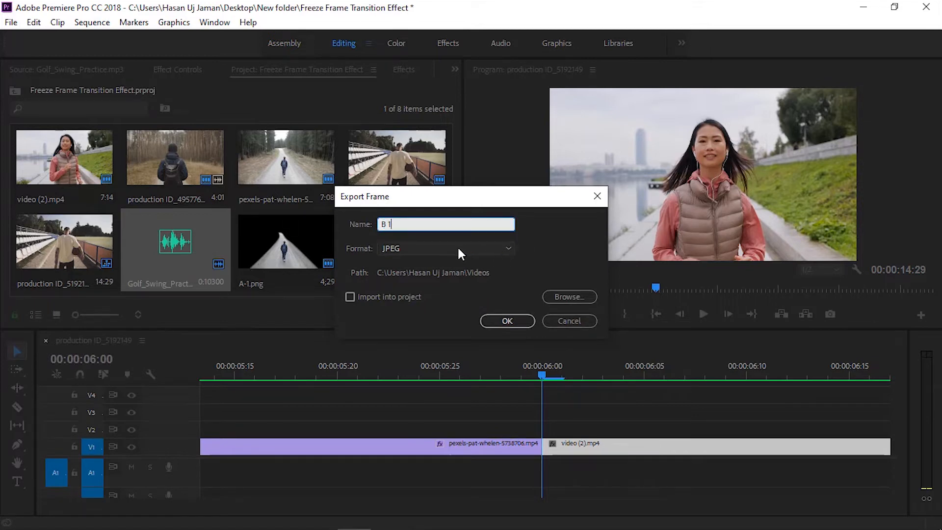
left_click(422, 249)
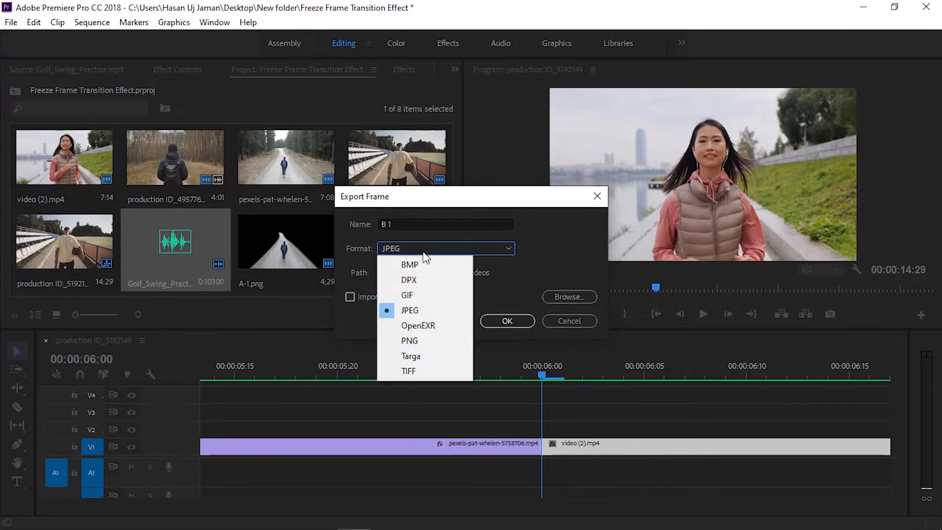
left_click(422, 339)
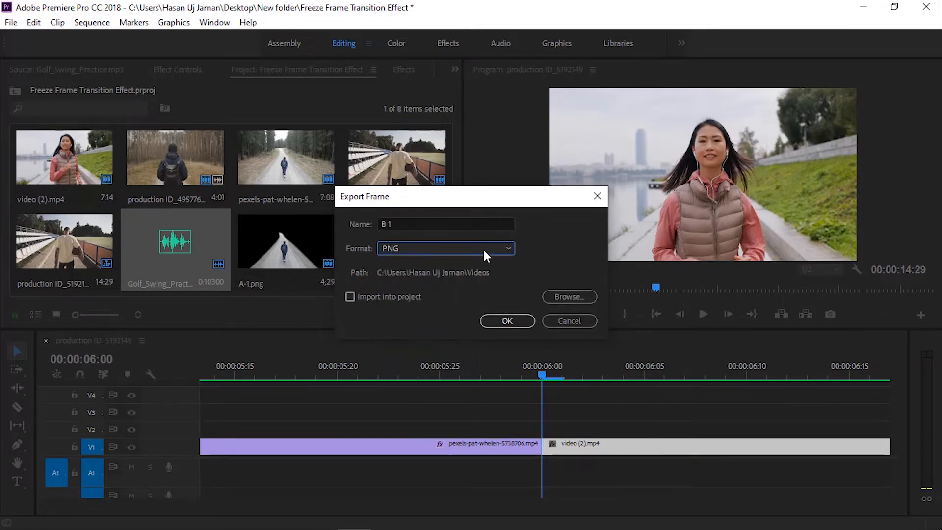
left_click(351, 297)
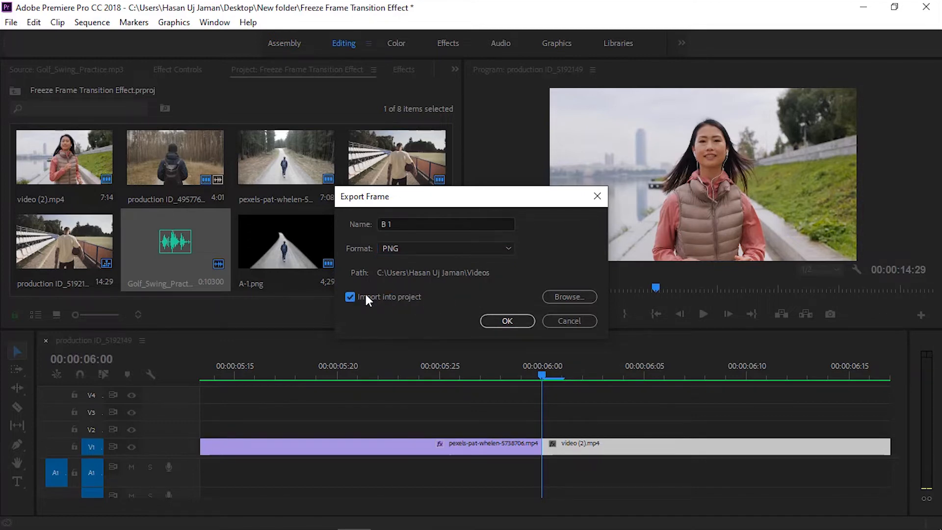
left_click(503, 316)
left_click(507, 321)
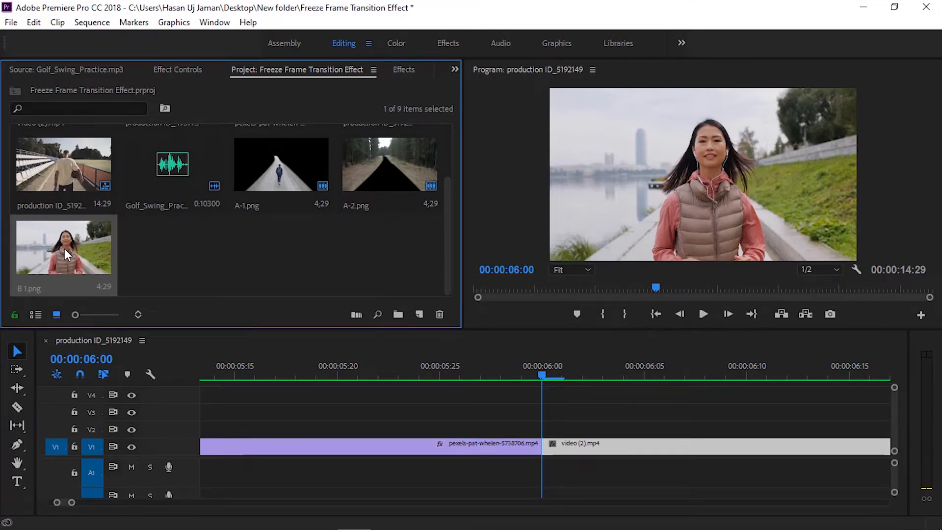
Export the same frame again as a JPEG named B 2, imported into the project.
left_click(830, 314)
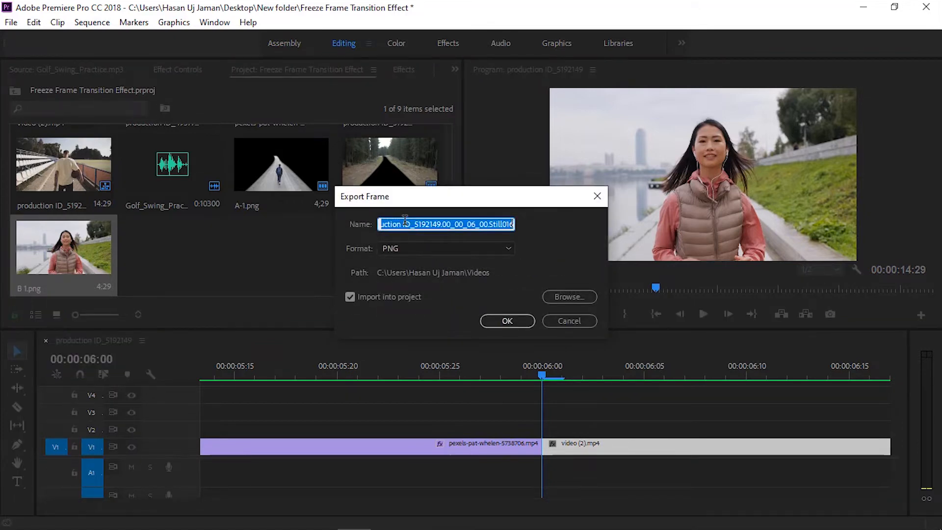
type("B 2")
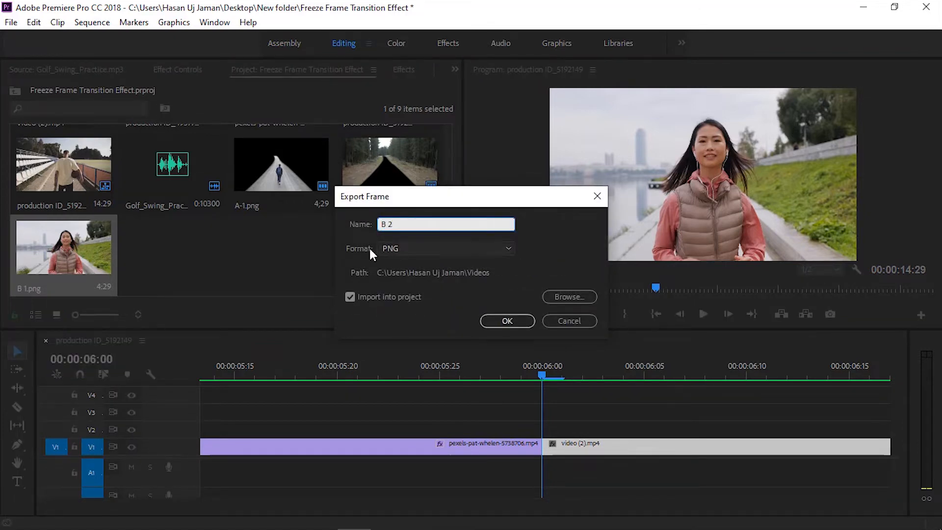
left_click(394, 249)
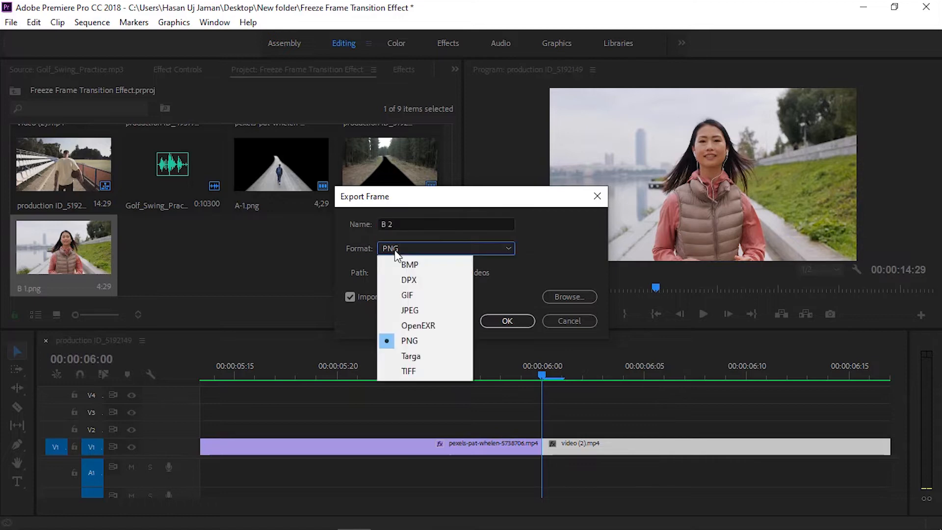
left_click(410, 311)
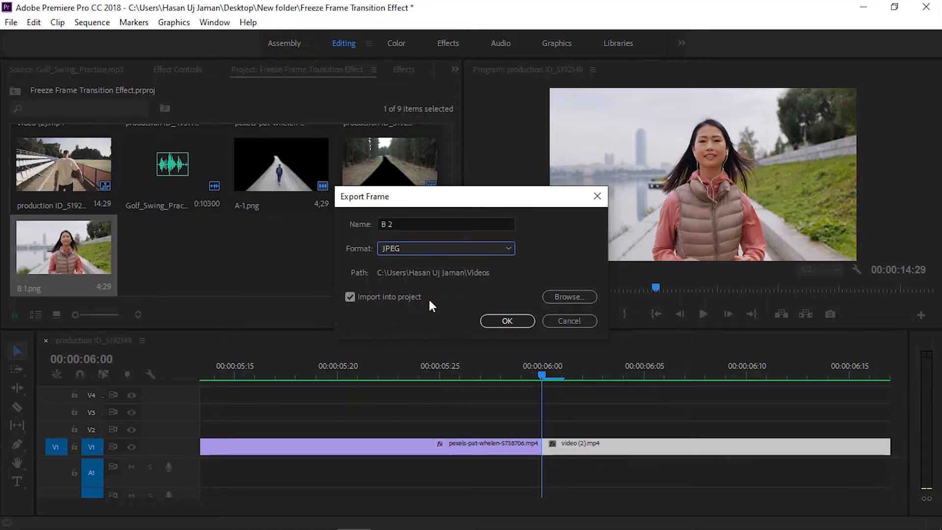
left_click(501, 321)
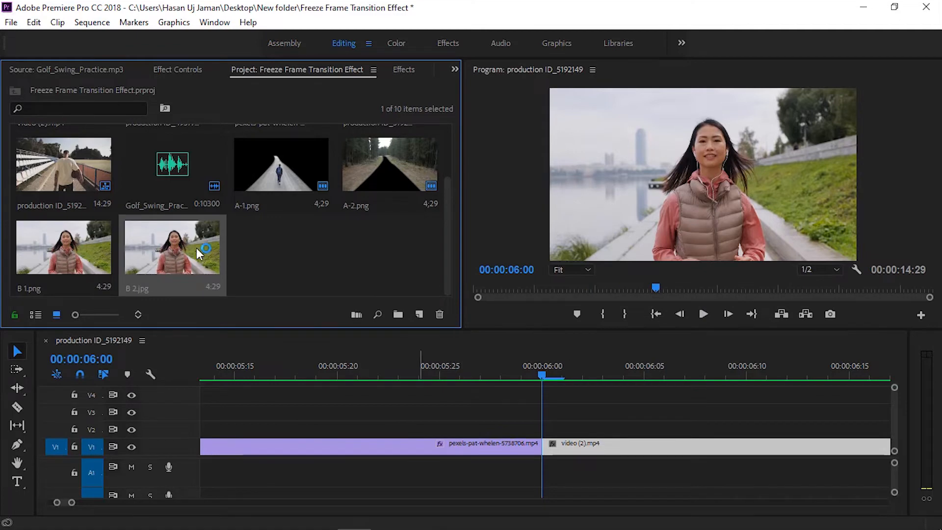
Place B 2.jpg on V2 starting at 00:00:05:26 and B 1.png on V3 starting at 00:00:05:18.
left_click_drag(177, 247, 467, 420)
left_click_drag(60, 244, 444, 414)
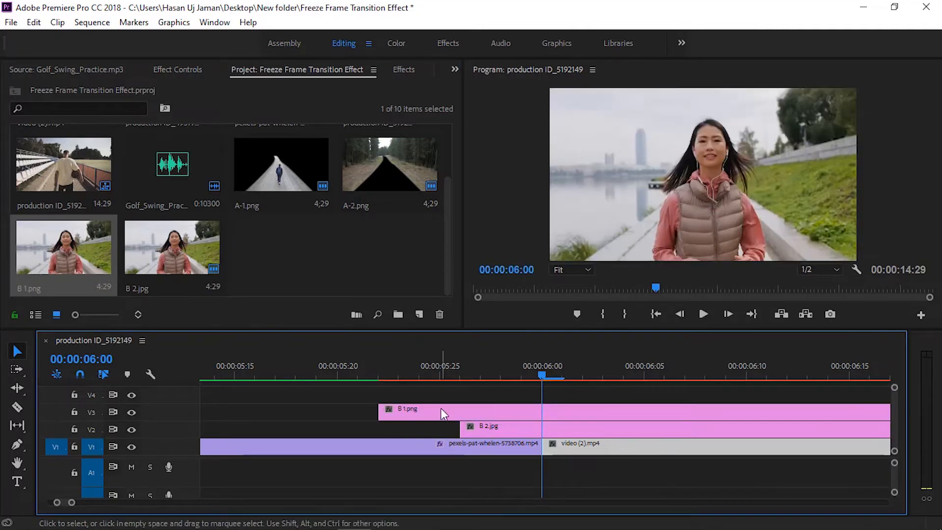
left_click(298, 372)
left_click(408, 414)
left_click_drag(407, 412, 325, 411)
Cut B 1.png and B 2.jpg at 00:00:06:00 and delete the parts above video (2).mp4.
left_click(477, 429)
key("Down")
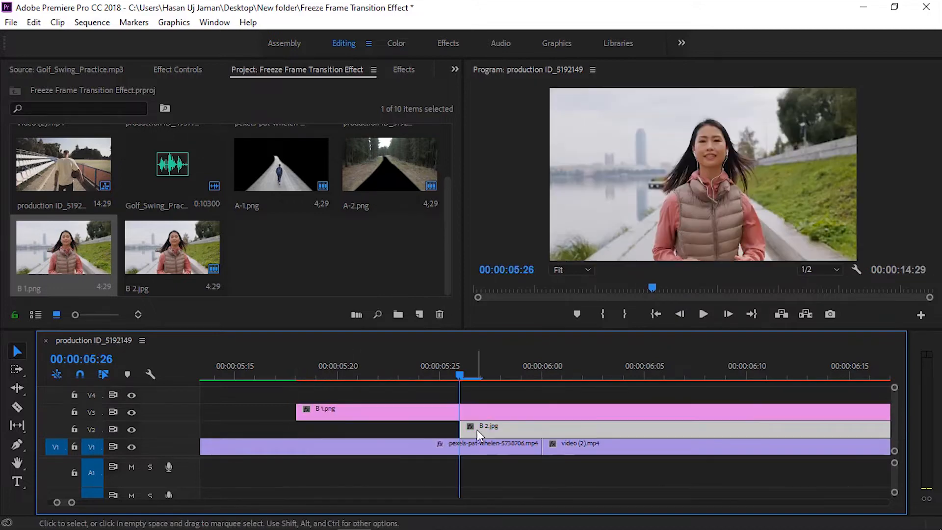
key("Down")
left_click(541, 411)
key("ctrl+k")
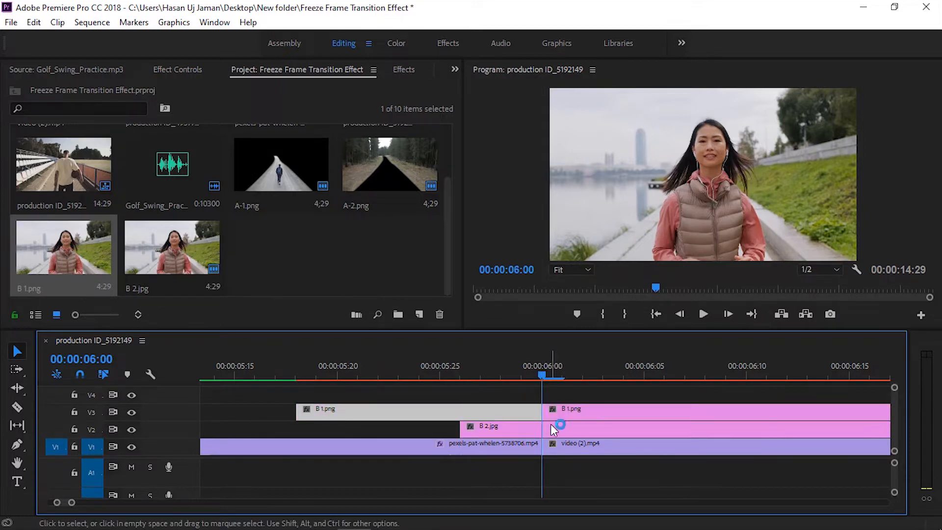
left_click(552, 428)
key("ctrl+k")
left_click_drag(567, 399, 594, 429)
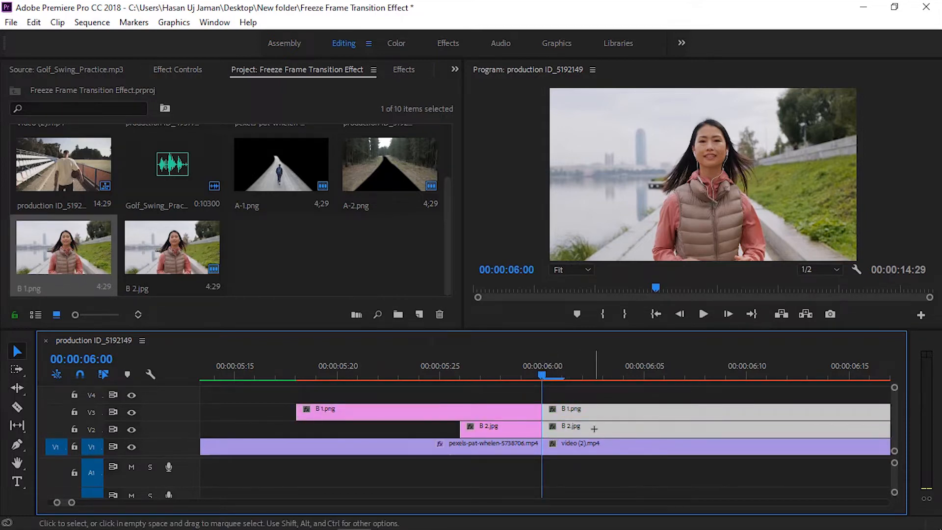
key("Delete")
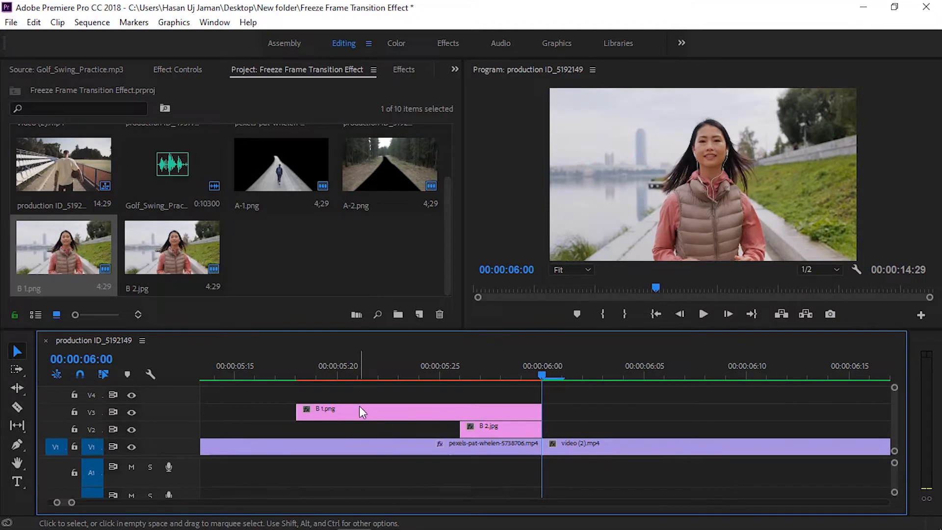
Open the B 1.png clip on V3 for editing in Adobe Photoshop.
left_click(361, 407)
right_click(359, 409)
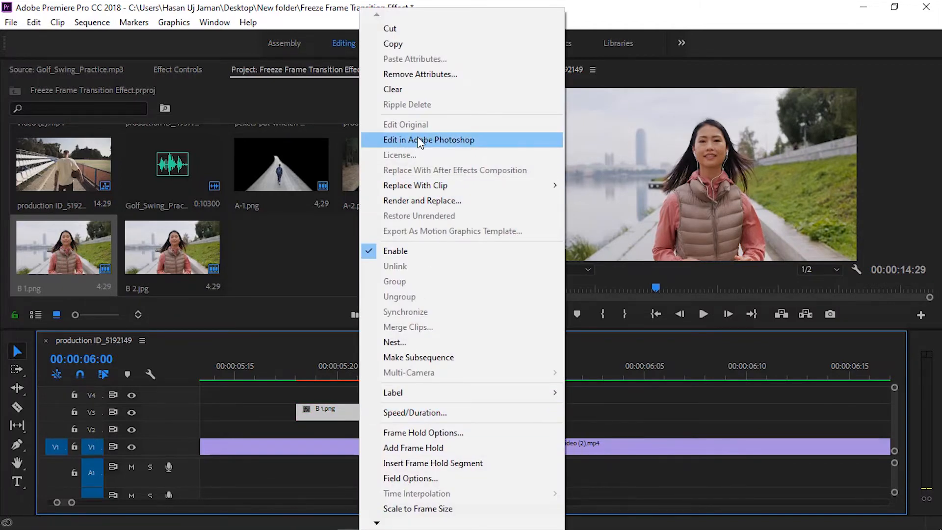
left_click(437, 139)
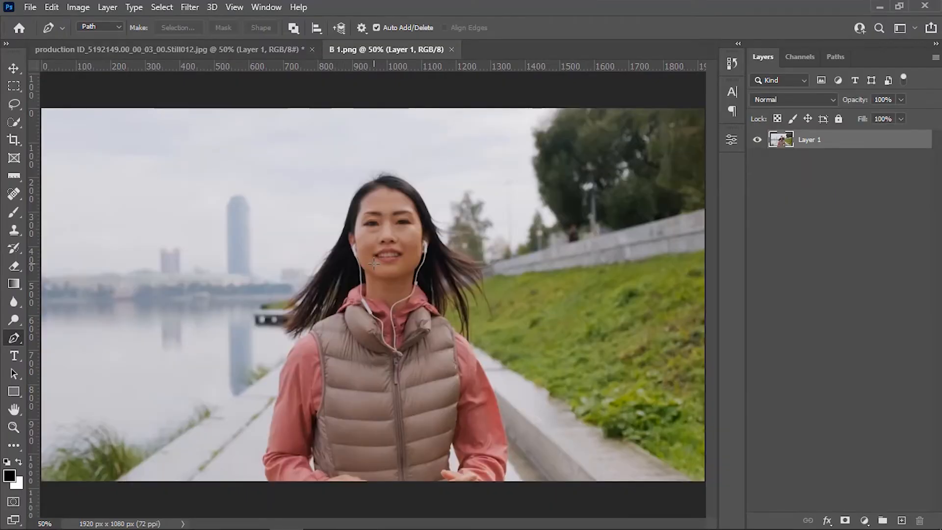
Select the woman with Select Subject, invert the selection and delete the background around her.
left_click(7, 123)
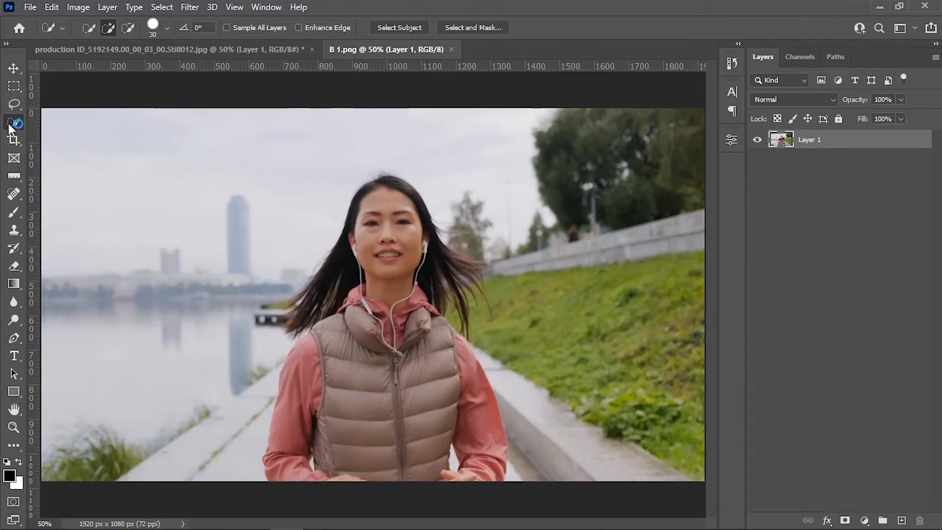
left_click(393, 29)
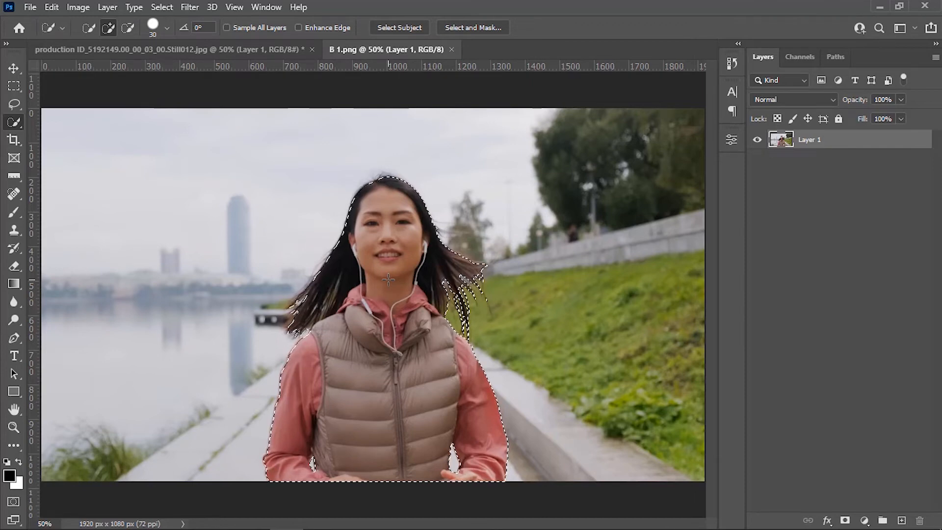
left_click(162, 7)
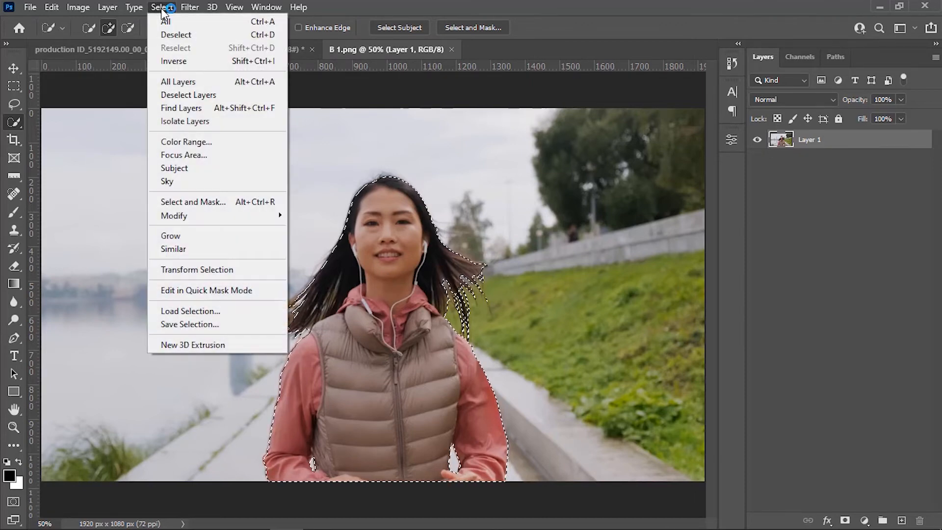
left_click(180, 58)
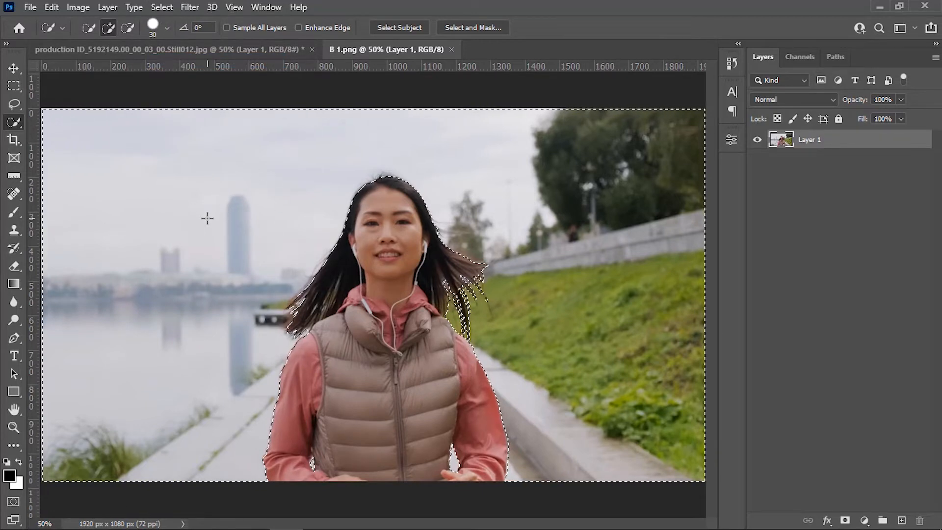
key("Delete")
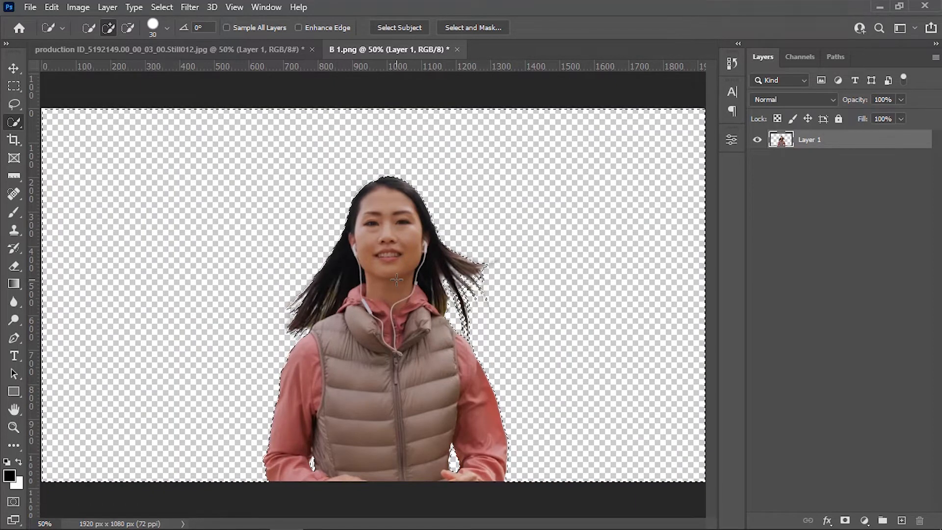
Deselect the background area and save B 1.png.
left_click(162, 8)
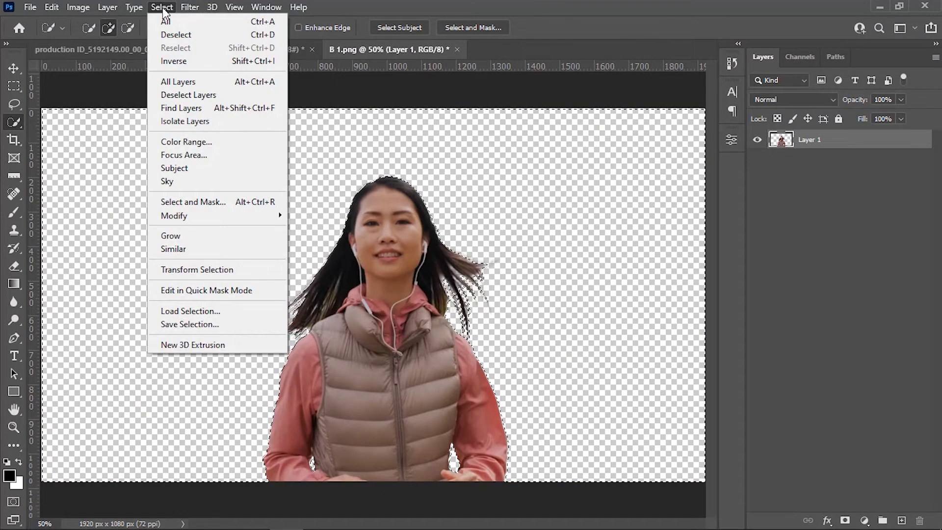
left_click(172, 33)
left_click(30, 7)
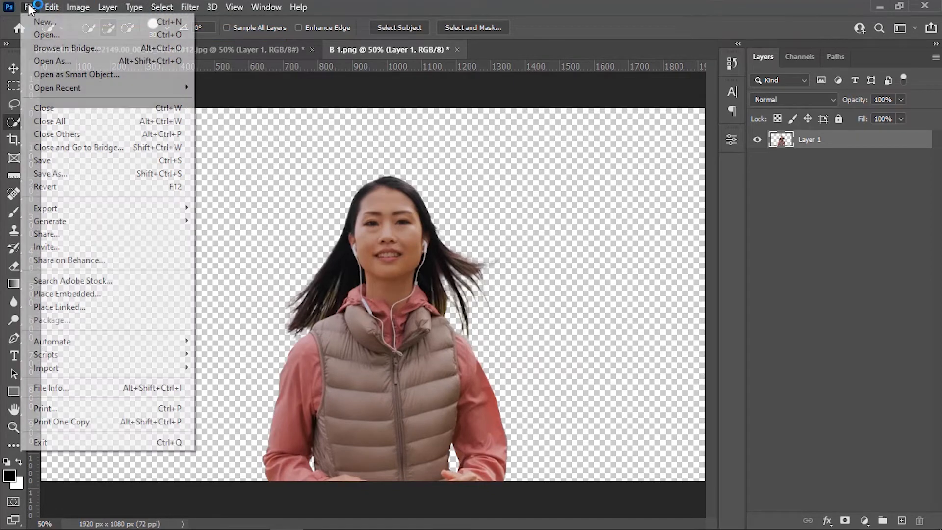
left_click(45, 160)
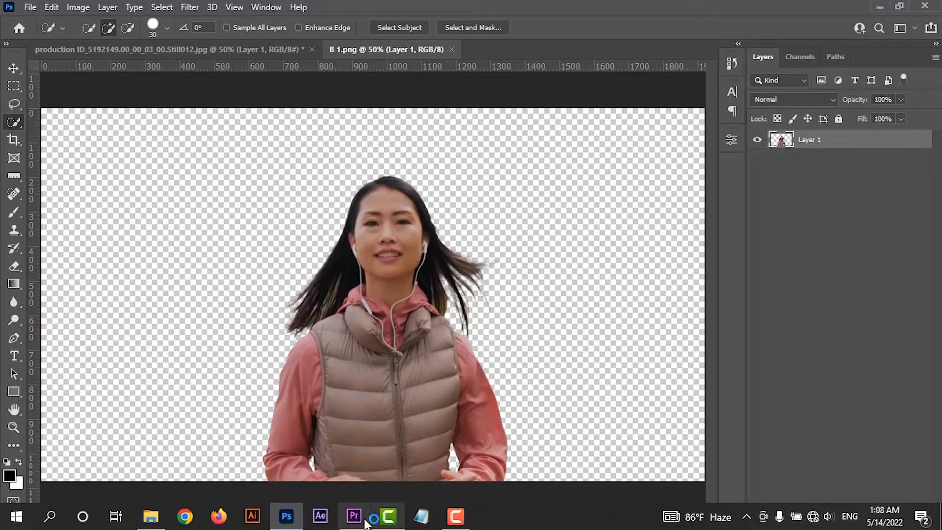
Switch to Premiere Pro and enable Position and Scale keyframes on B 1.png at 00:00:05:22.
left_click(356, 514)
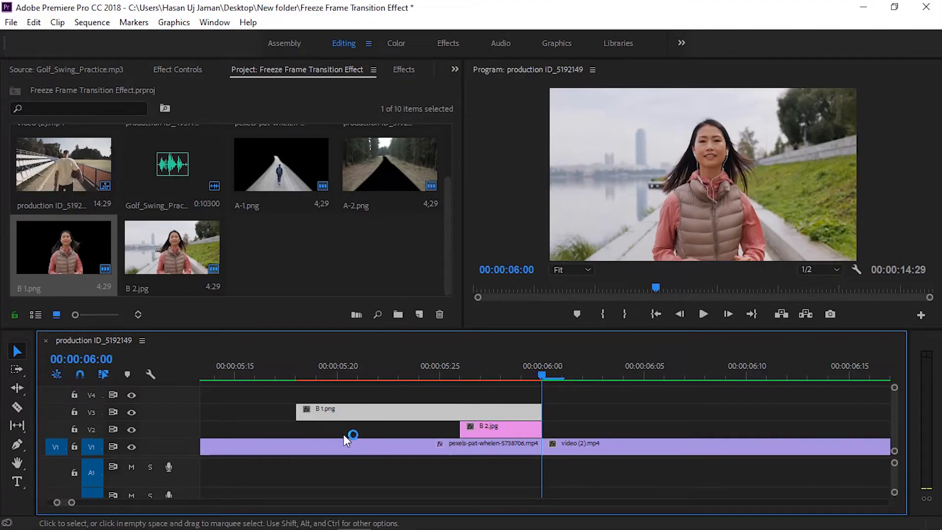
left_click(302, 370)
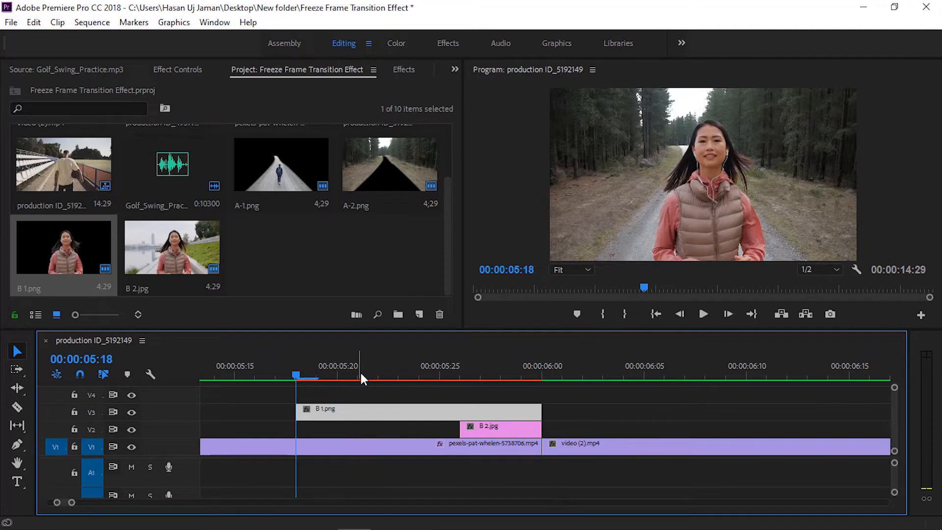
left_click(377, 376)
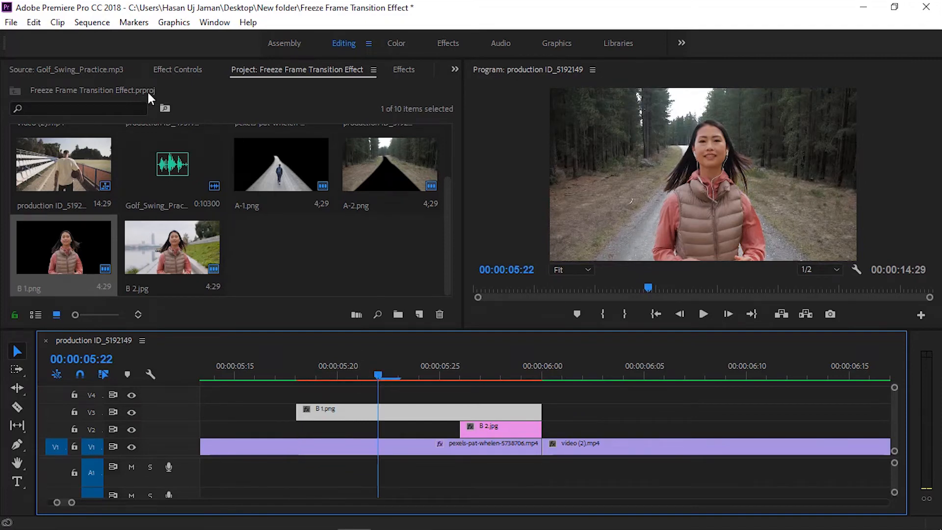
left_click(165, 72)
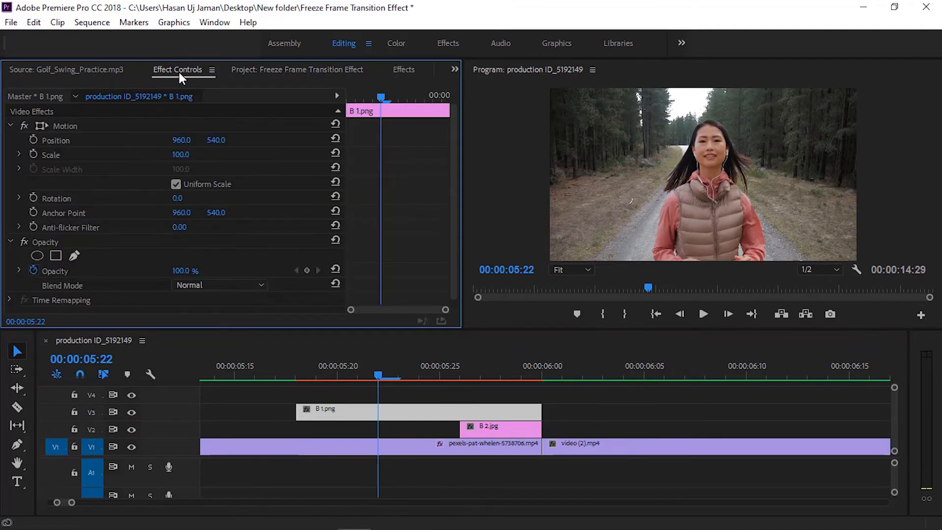
left_click(32, 154)
left_click(33, 140)
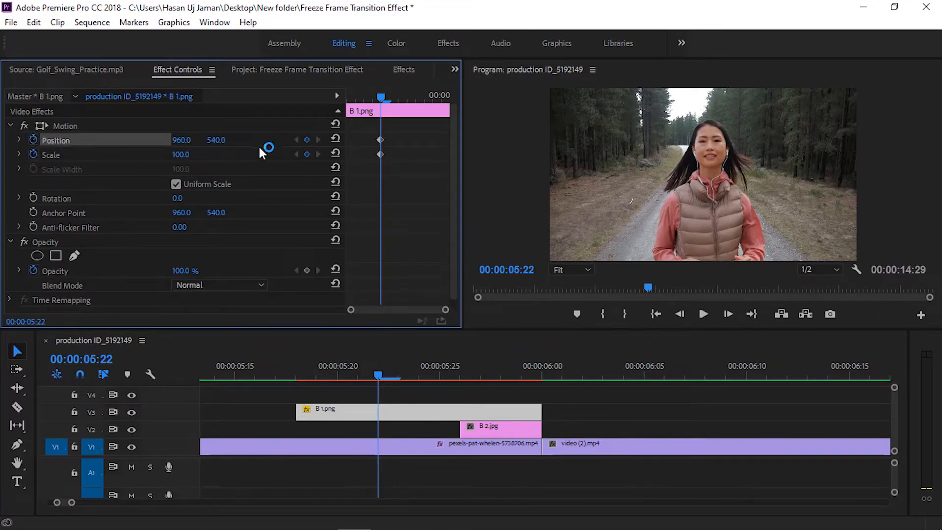
Add Position and Scale keyframes at B 1.png's start, 00:00:05:18, and move the cut-out off the frame's right side to about 2456, 570.
left_click(292, 369)
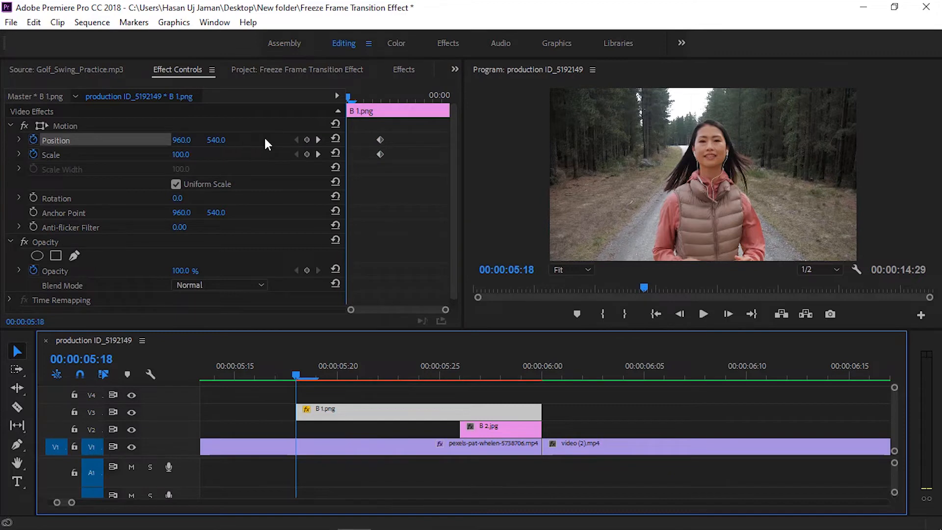
left_click(307, 154)
left_click(307, 141)
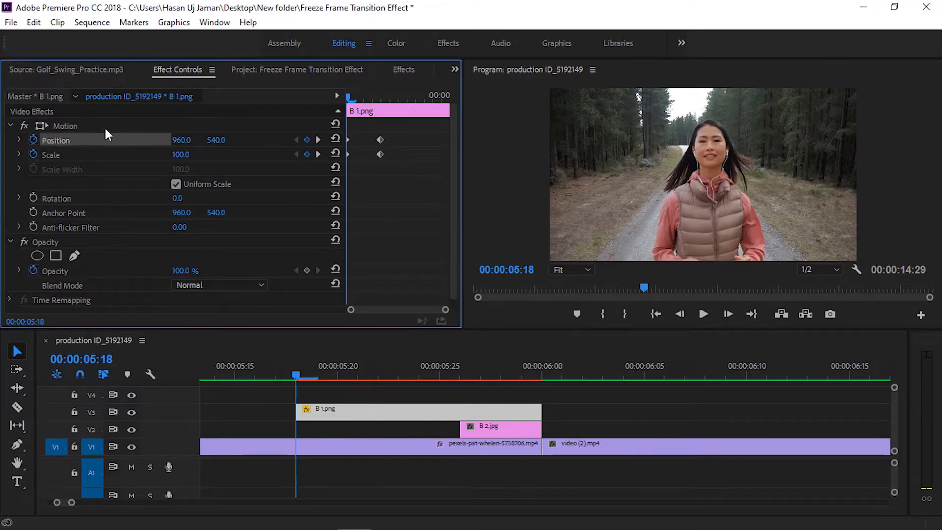
left_click(39, 123)
left_click_drag(717, 201, 940, 214)
Apply Ease In to B 1.png's starting Position and Scale keyframes and Ease Out to those at 00:00:05:22.
left_click_drag(358, 133, 337, 166)
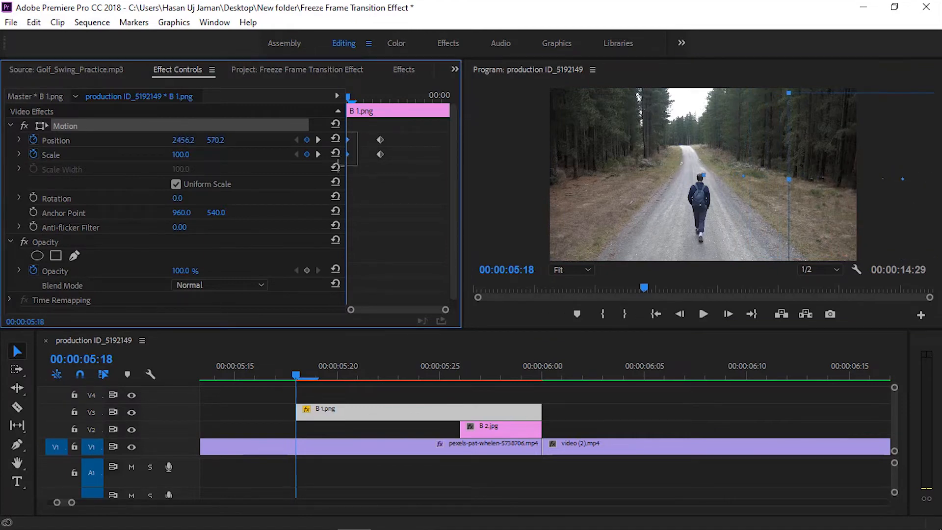
right_click(347, 140)
mouse_move(418, 256)
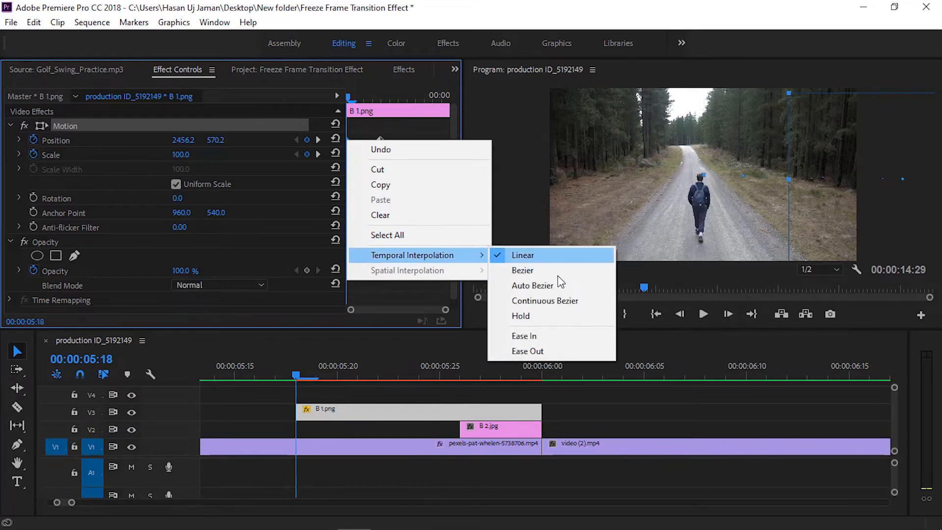
left_click(528, 335)
left_click_drag(374, 129, 395, 176)
right_click(378, 141)
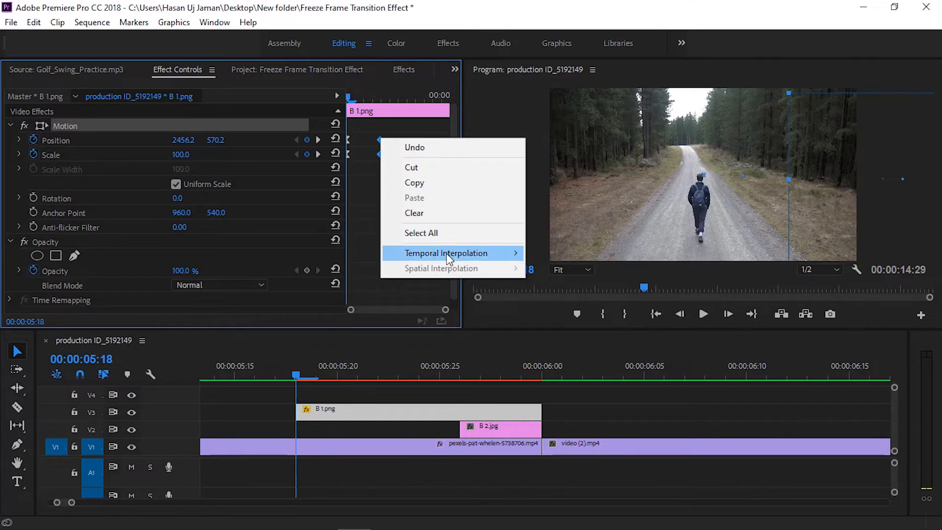
mouse_move(448, 254)
left_click(558, 350)
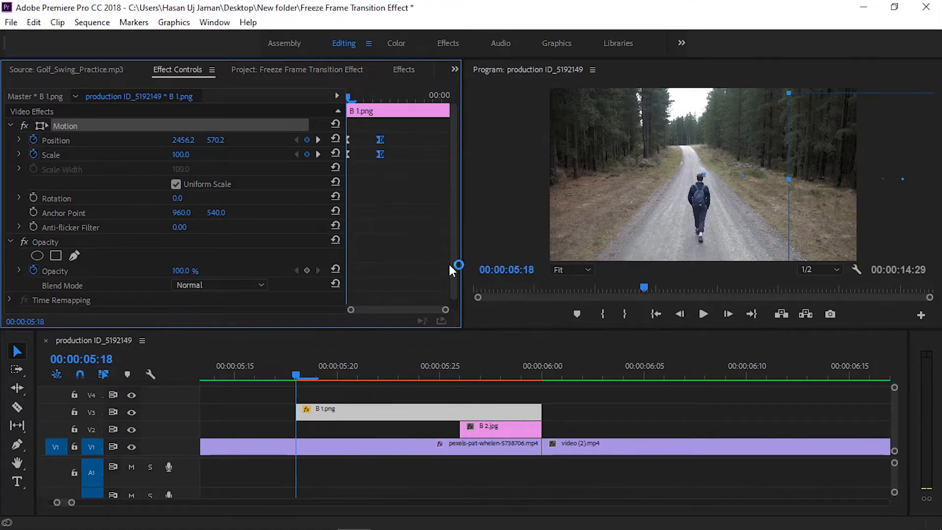
Extend the beginning of B 2.jpg on V2 back to 00:00:05:25.
left_click(502, 429)
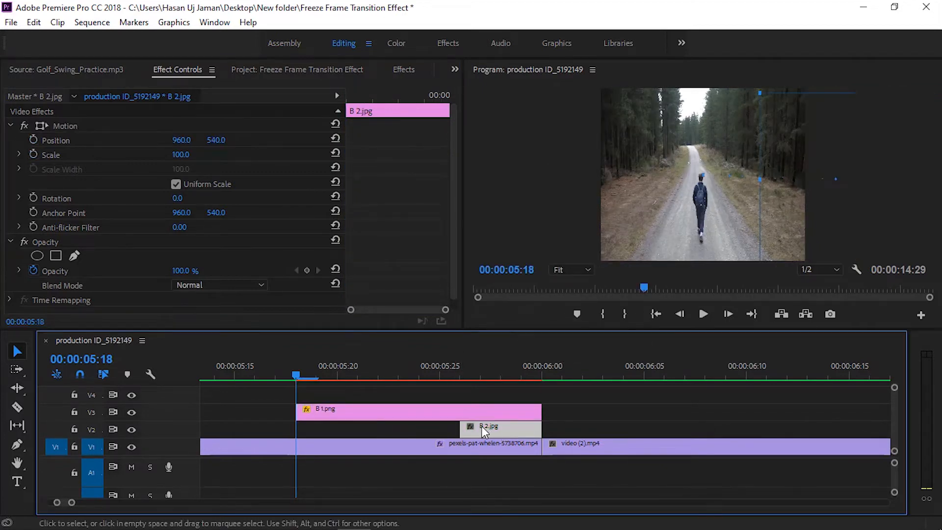
left_click_drag(486, 371, 440, 427)
left_click(442, 373)
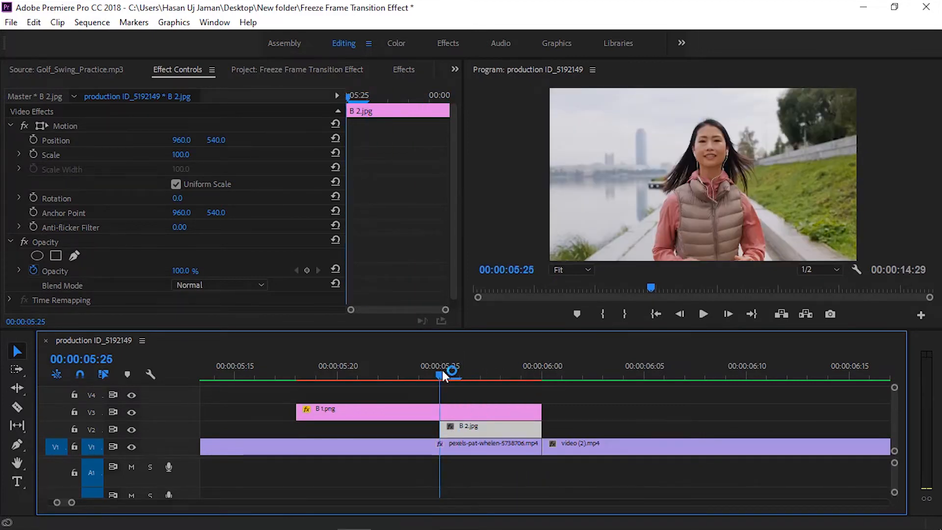
Keyframe B 2.jpg's Opacity at 100% at 00:00:06:00 and at 0% at its start, 00:00:05:25.
left_click(542, 371)
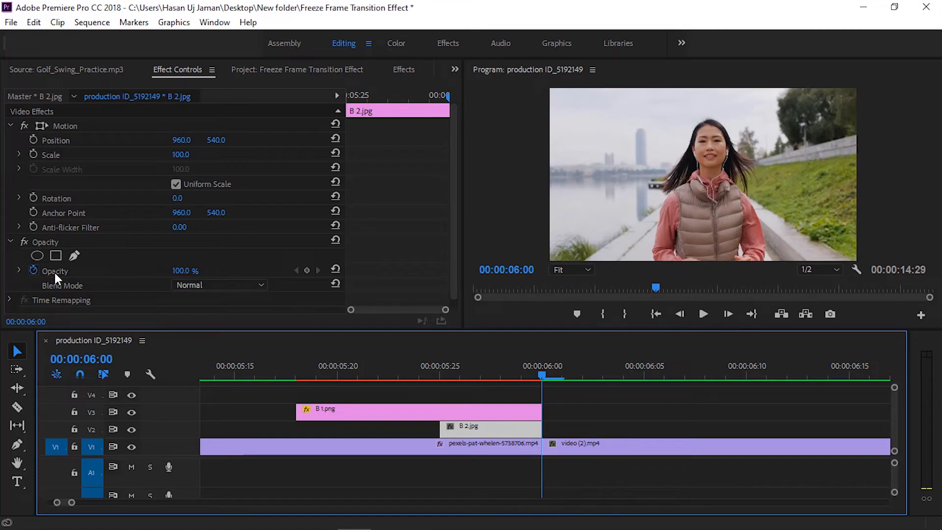
left_click(307, 270)
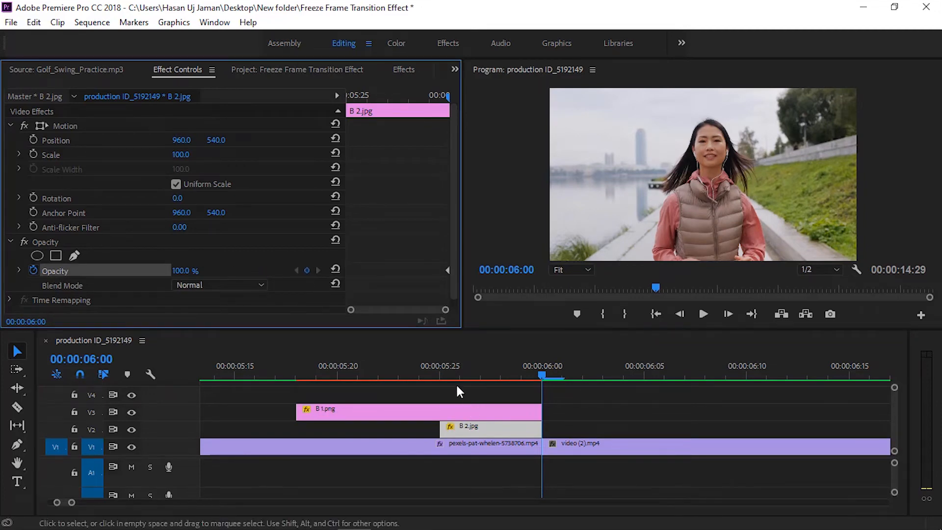
left_click(446, 371)
left_click(303, 270)
left_click(185, 270)
type("0")
key("Return")
Play back the B 1.png transition from 00:00:05:00.
left_click_drag(70, 505, 88, 503)
left_click(359, 369)
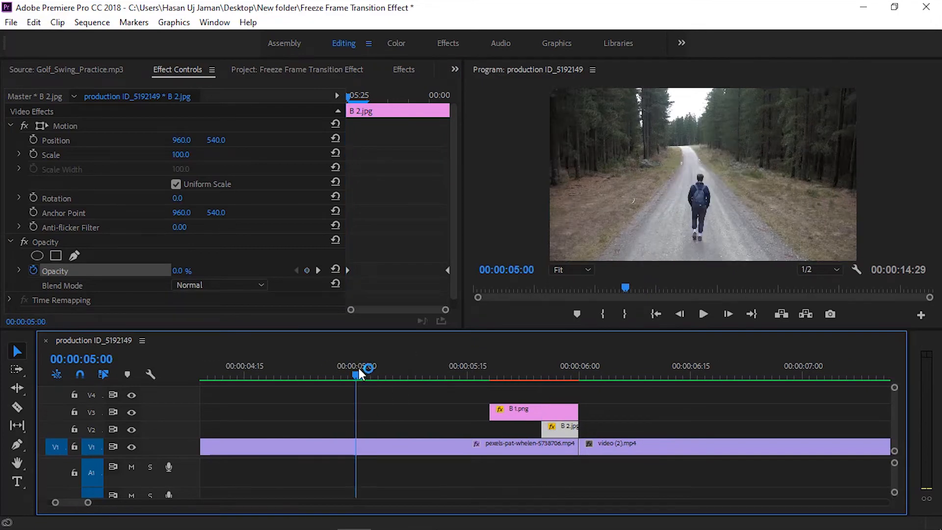
key("space")
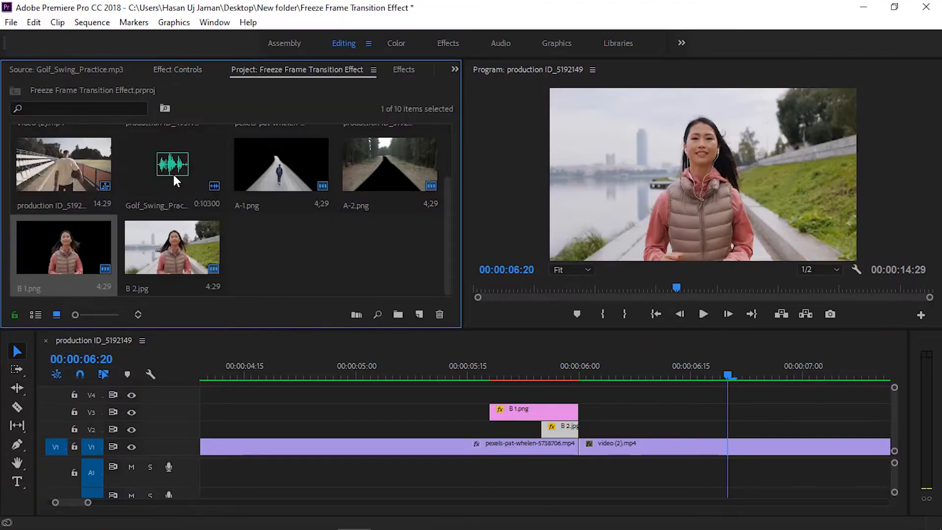
Place a Golf_Swing_Practice.mp3 swing sound on A1 under B 1.png, trim it to span 00:00:05:18 to 00:00:05:22 and play it back.
double_click(173, 173)
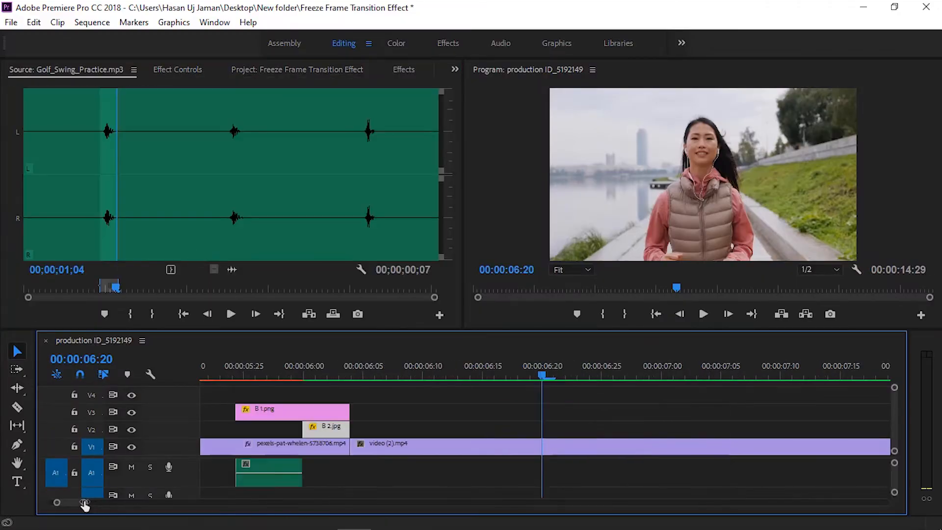
left_click_drag(84, 501, 95, 504)
right_click(504, 472)
left_click(561, 422)
left_click(465, 374)
key("ctrl+k")
key("Delete")
left_click_drag(494, 485, 476, 484)
left_click(522, 374)
key("ctrl+k")
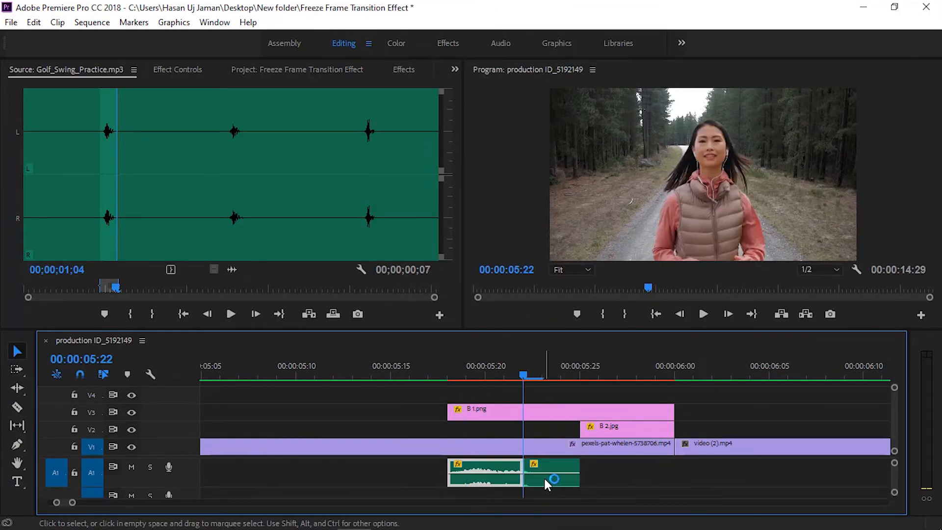
left_click_drag(72, 502, 80, 500)
left_click(357, 375)
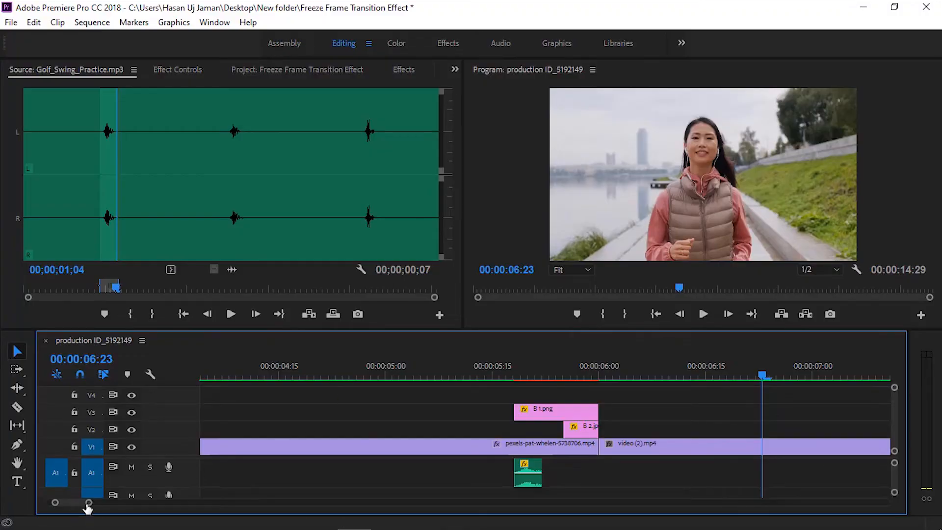
Move production ID_4957766.mp4 to start at 00:00:09:00 after video (2).mp4 and compare the frames at 00:00:08:28 and 00:00:09:01.
left_click_drag(84, 503, 132, 512)
left_click_drag(844, 451, 676, 448)
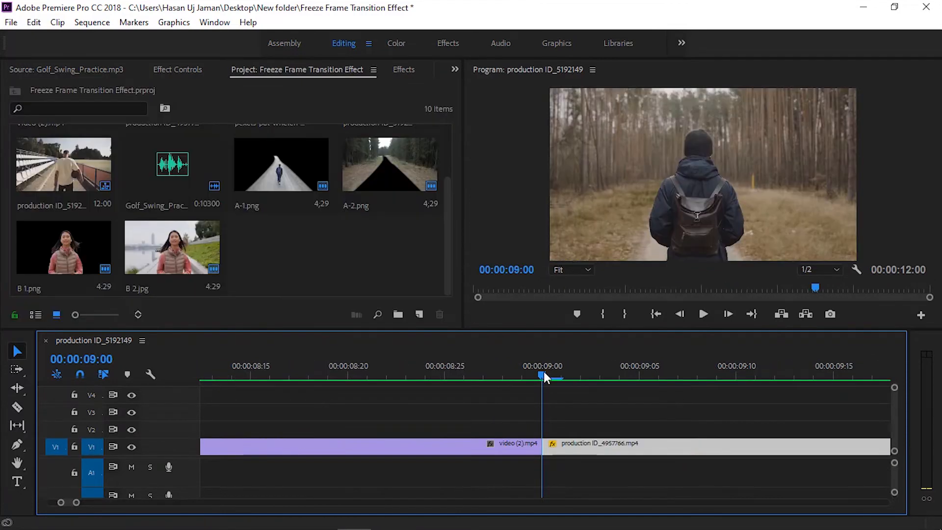
left_click_drag(543, 372, 504, 376)
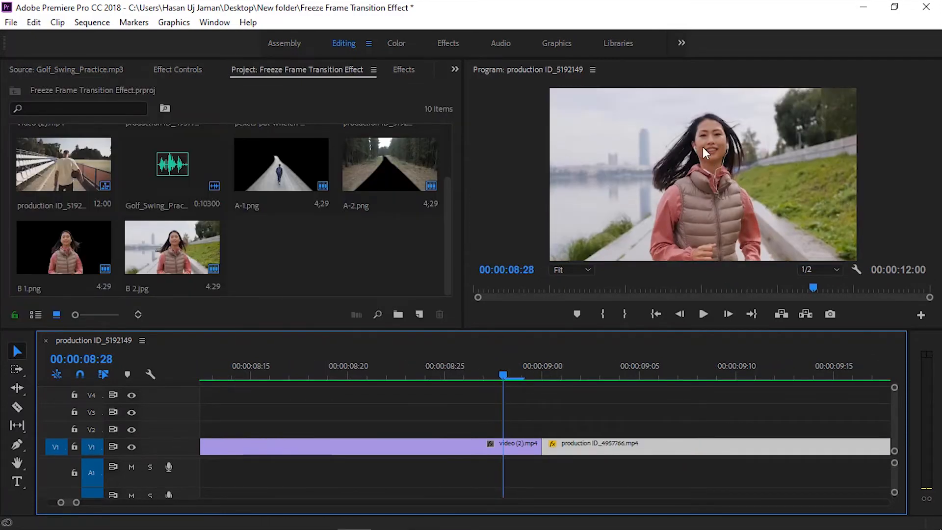
left_click(562, 374)
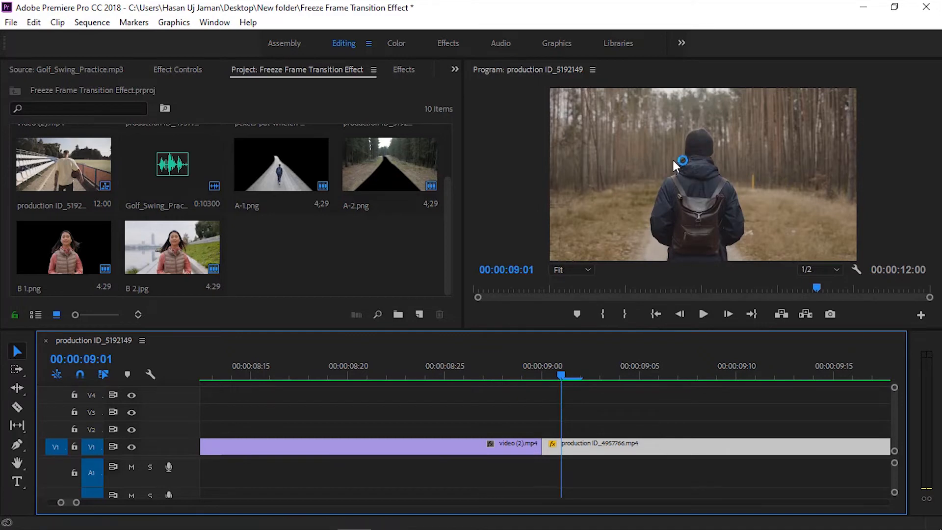
Overlap production ID_4957766.mp4 on V2 above the end of video (2).mp4 from 00:00:08:28 and set its Opacity to 70%.
left_click_drag(573, 450, 529, 428)
left_click(530, 379)
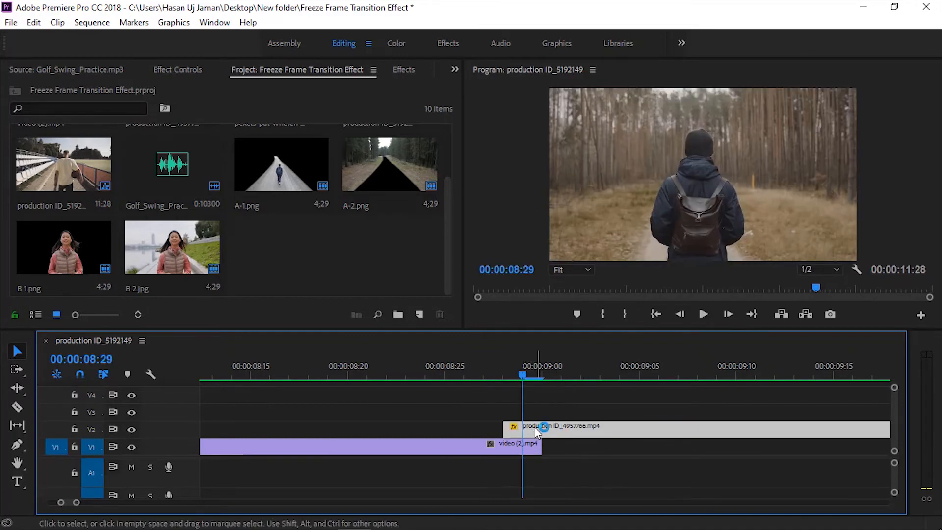
left_click(178, 71)
left_click(191, 271)
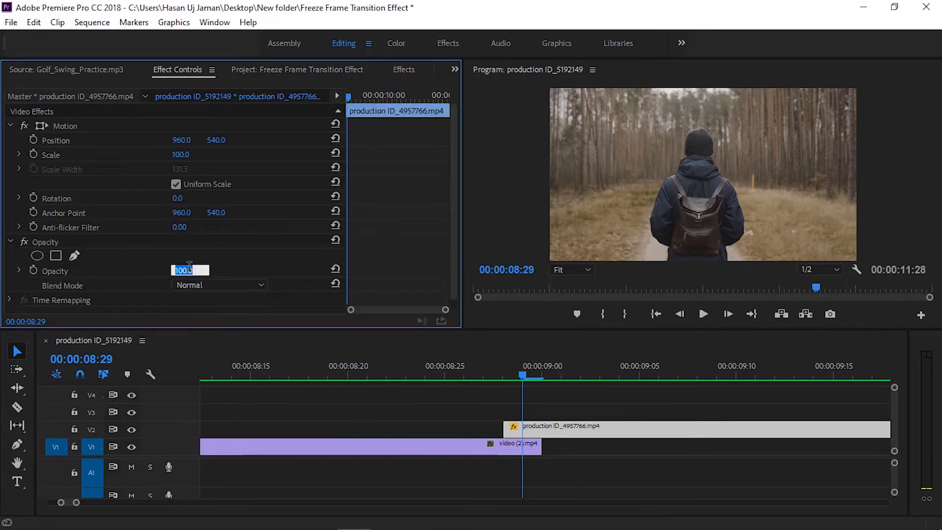
key("Return")
Scale production ID_4957766.mp4 to about 123.4 and position it at about 1033.5, 522.7 to line the man up with the woman.
left_click(41, 127)
left_click_drag(857, 175, 889, 175)
left_click_drag(760, 206, 771, 202)
left_click_drag(896, 170, 900, 171)
left_click_drag(828, 184, 829, 185)
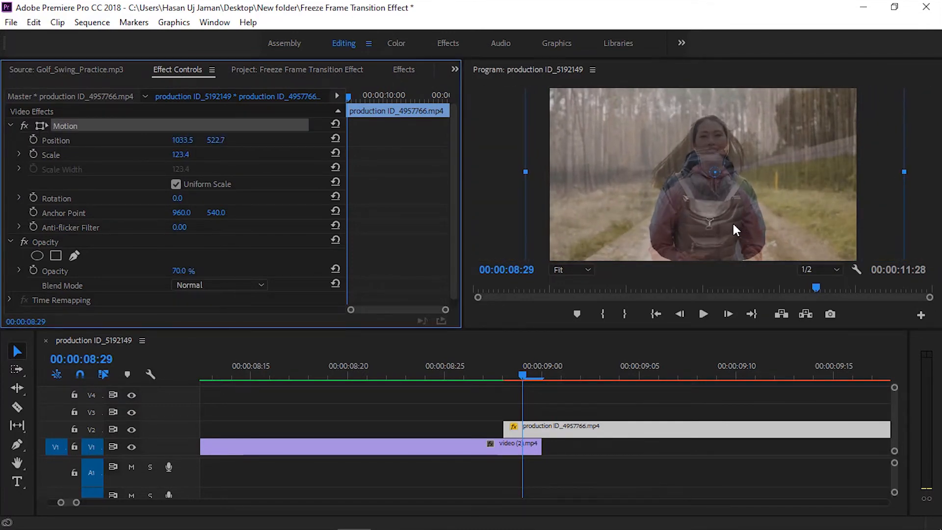
Set production ID_4957766.mp4's Opacity to 100% and return it to V1 at 00:00:09:00, directly after video (2).mp4.
left_click(184, 273)
type("100")
key("Return")
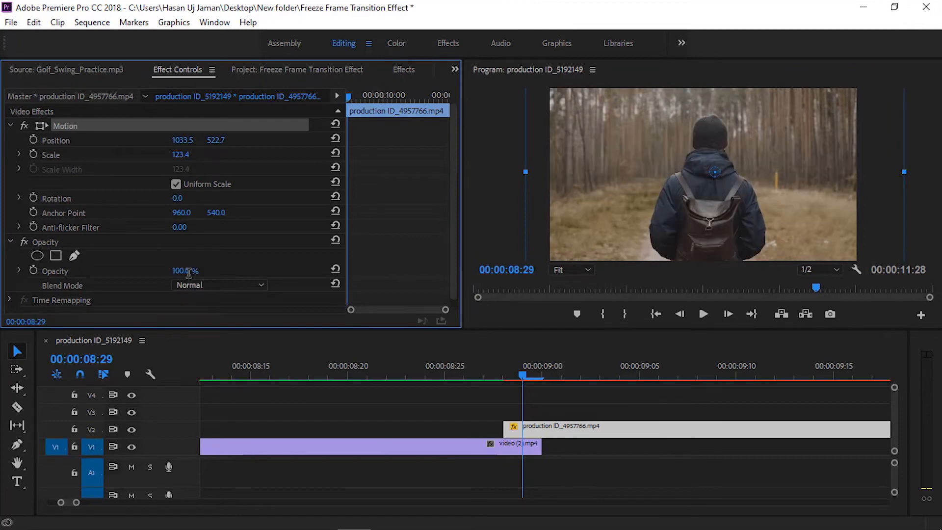
left_click_drag(543, 429, 599, 447)
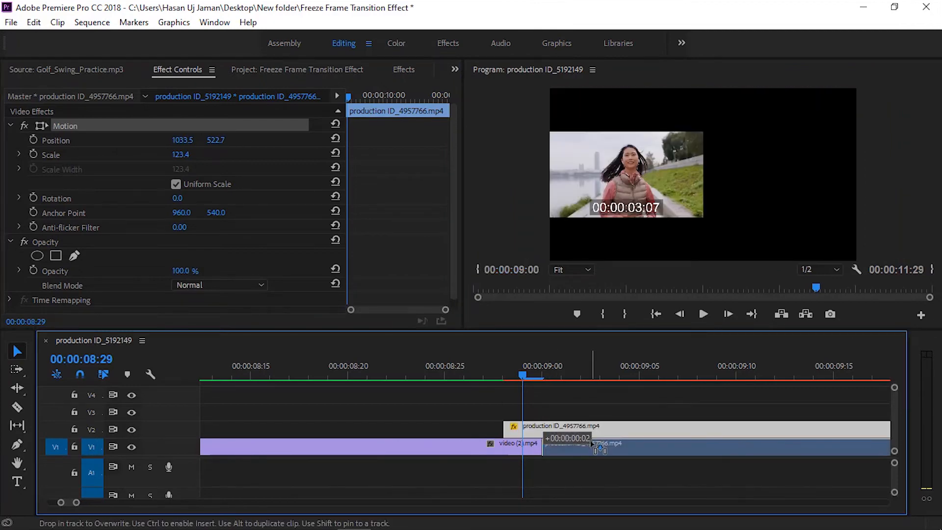
Export the frame at 00:00:09:00 as a PNG named C 1, imported into the project.
key("Right")
left_click(830, 315)
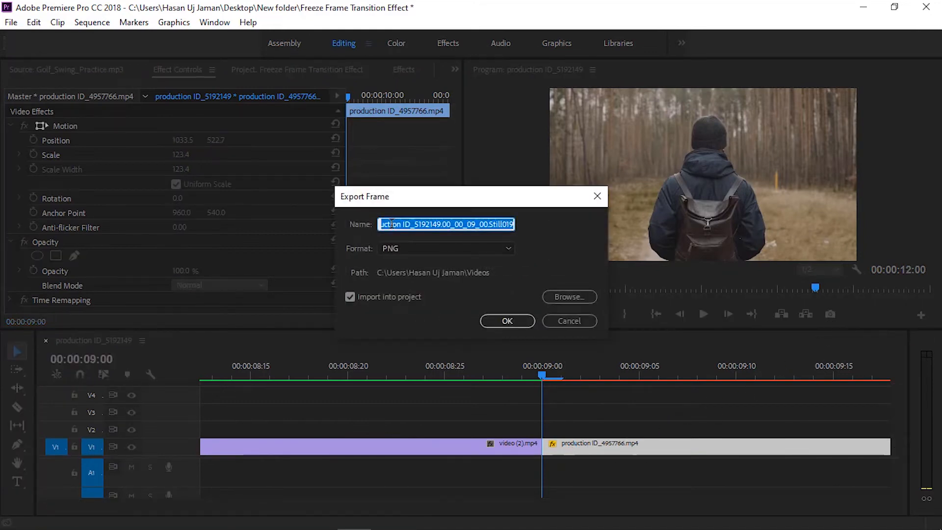
type("C 1")
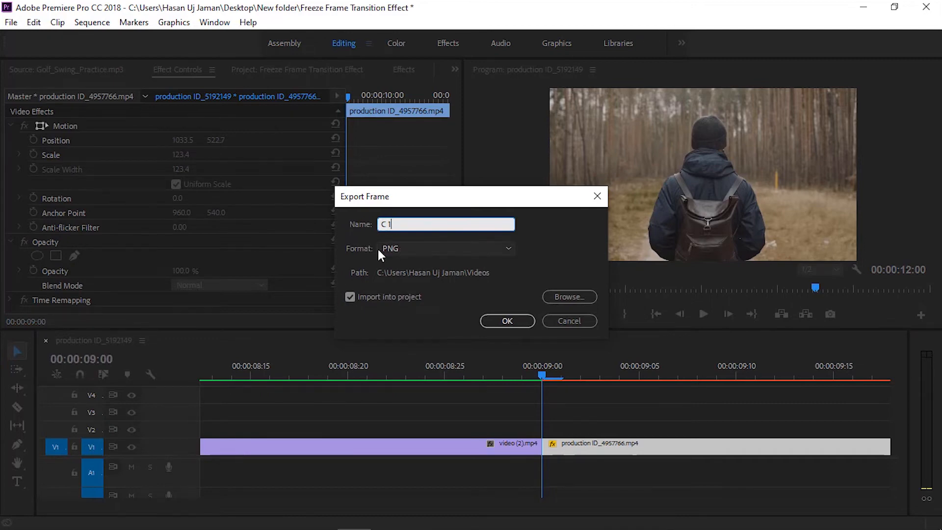
left_click(503, 321)
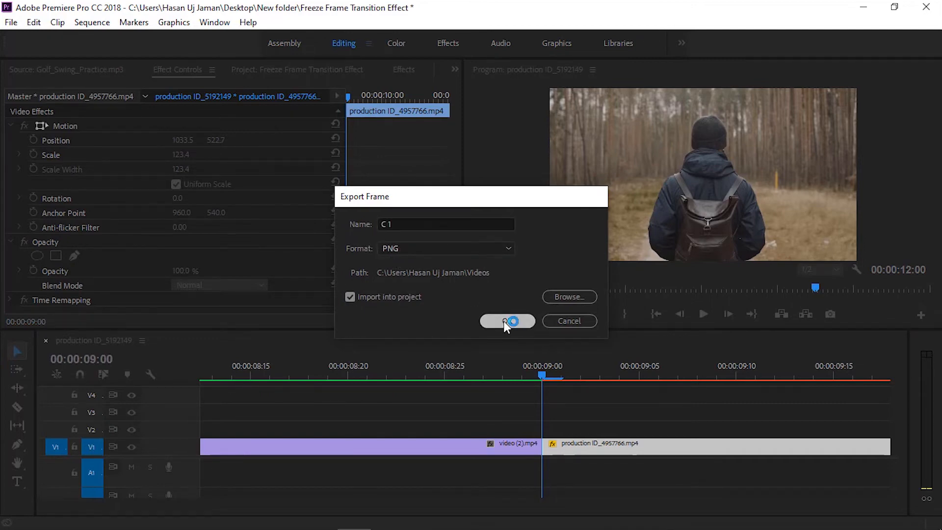
Export the same frame as a JPEG named C 2, imported into the project.
left_click(830, 319)
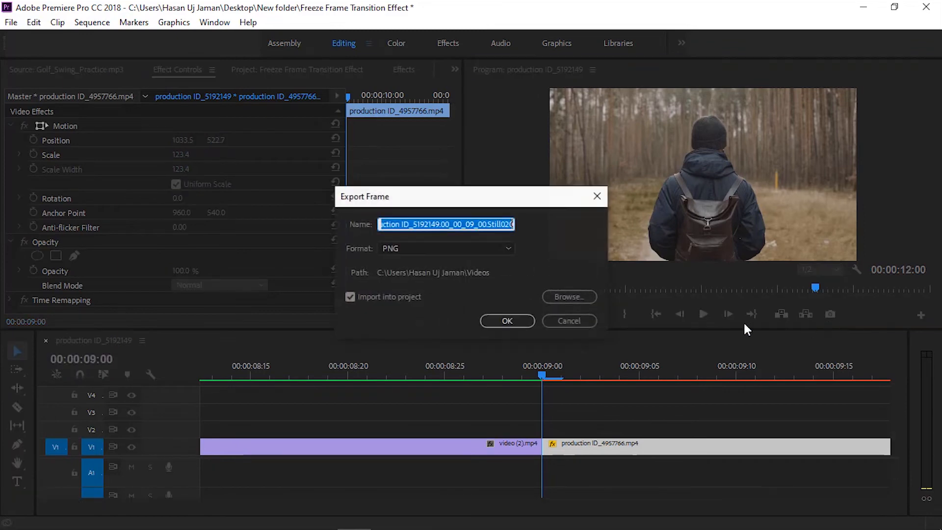
type("C ")
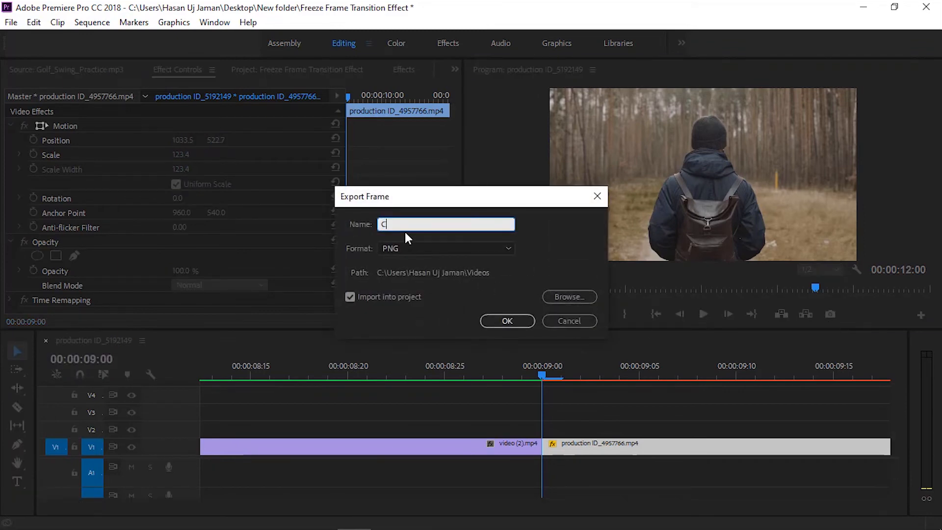
type("2")
left_click(411, 247)
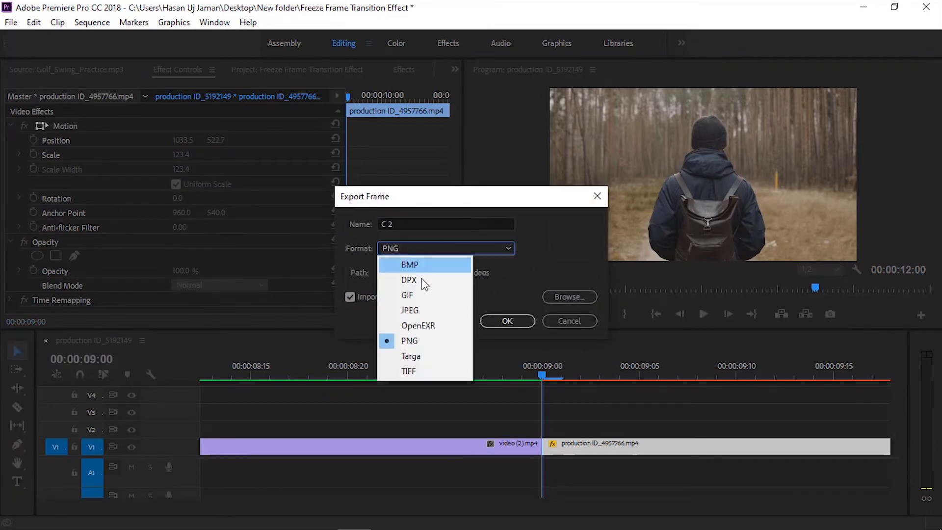
left_click(411, 311)
left_click(507, 322)
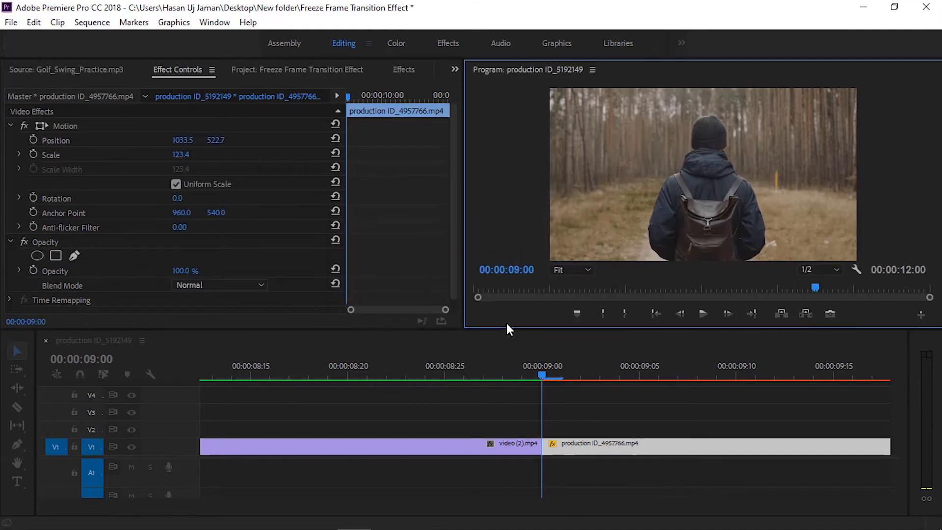
Place C 2.jpg on V2 starting at 00:00:08:26 and C 1.png on V3 starting at 00:00:08:20.
left_click(241, 74)
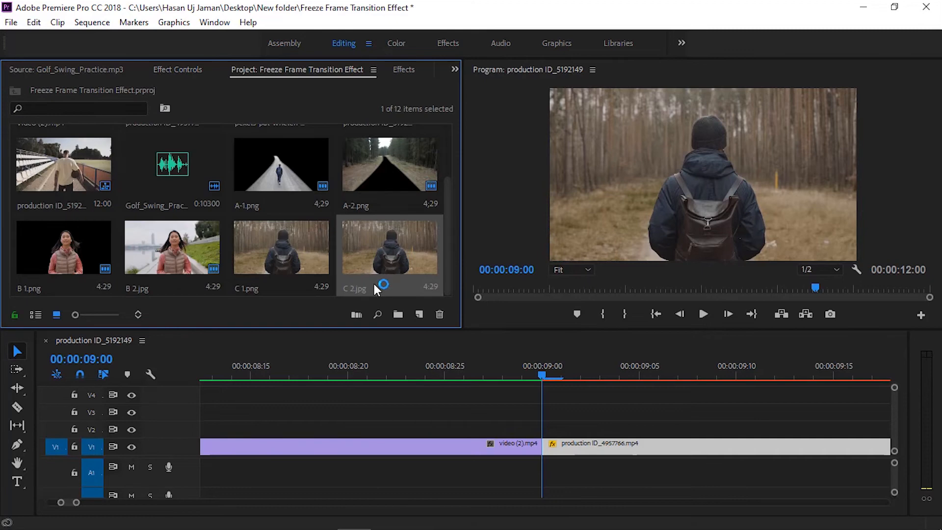
left_click_drag(491, 349, 471, 429)
left_click(285, 240)
left_click_drag(284, 240, 344, 408)
left_click(422, 409)
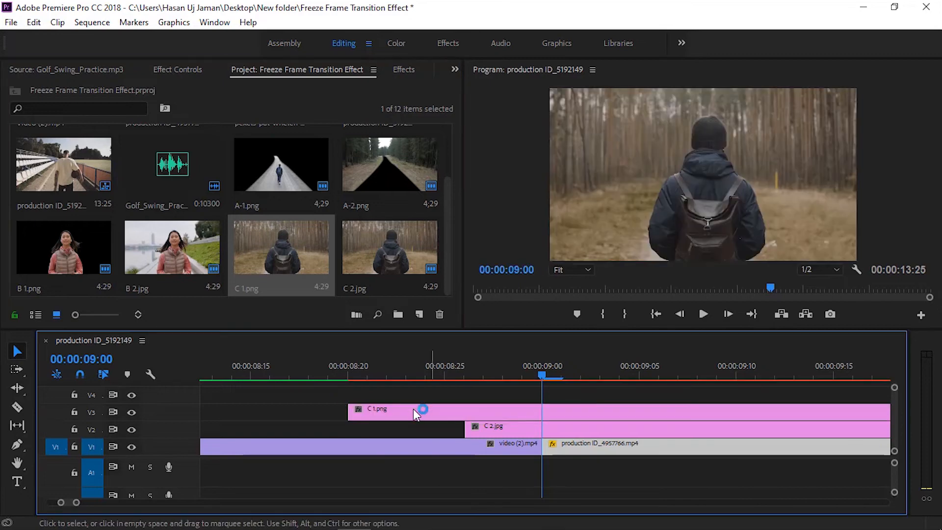
Open the C 1.png clip in Photoshop and select the man with Select Subject.
left_click(391, 412)
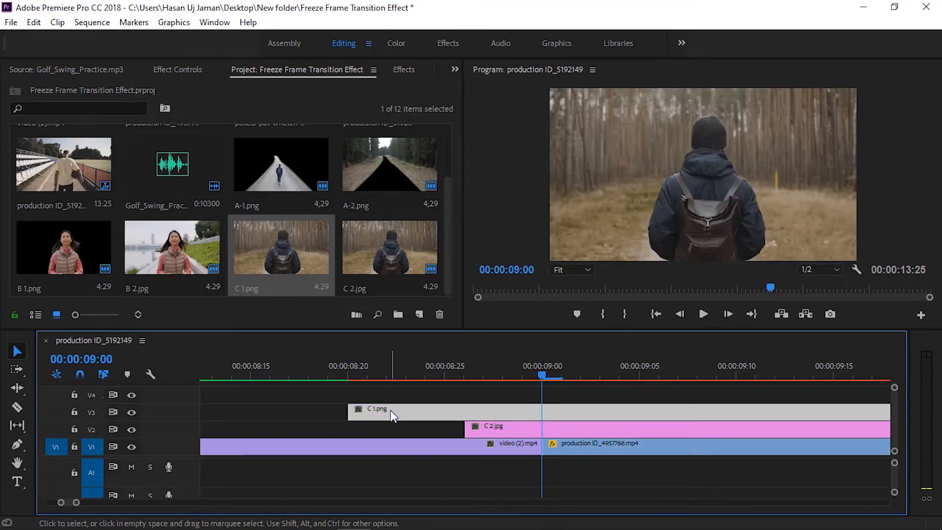
right_click(392, 413)
left_click(448, 139)
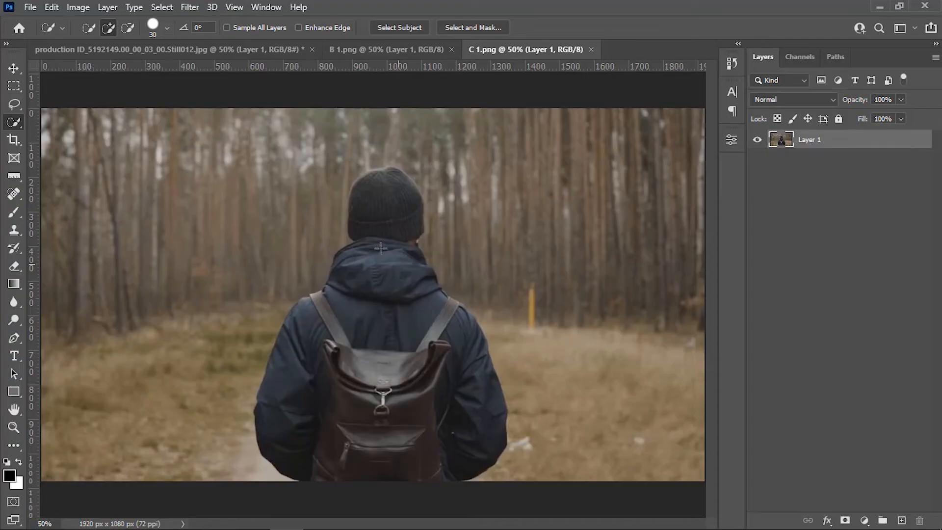
left_click(399, 28)
Invert the selection to delete the background around the man, then deselect and save C 1.png.
left_click(162, 7)
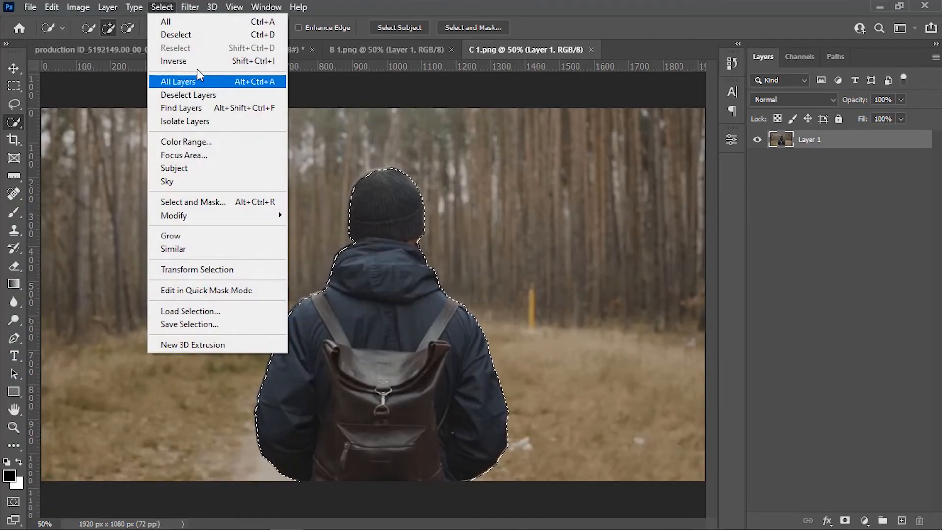
left_click(186, 61)
key("Delete")
left_click(162, 7)
left_click(180, 37)
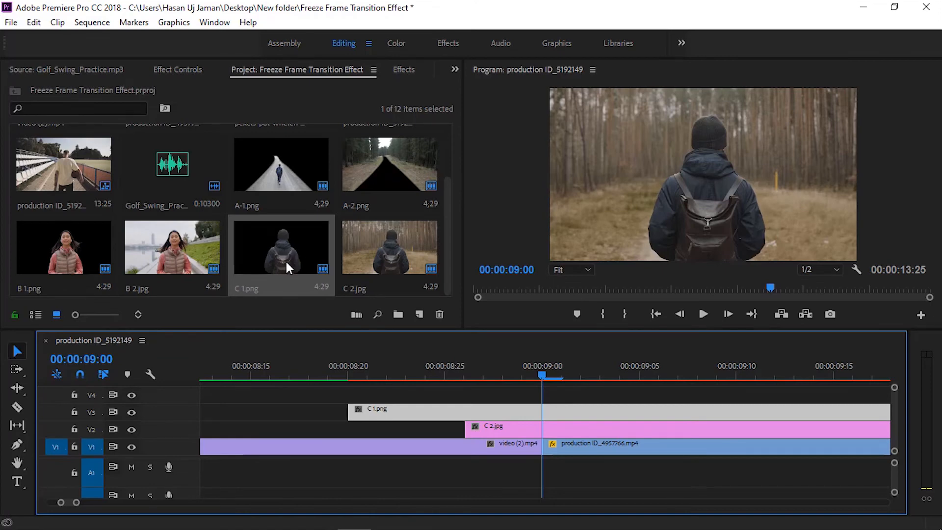
Move C 2.jpg on V2 to start at 00:00:08:25 and cut off both C stills after 00:00:09:00.
left_click(551, 445)
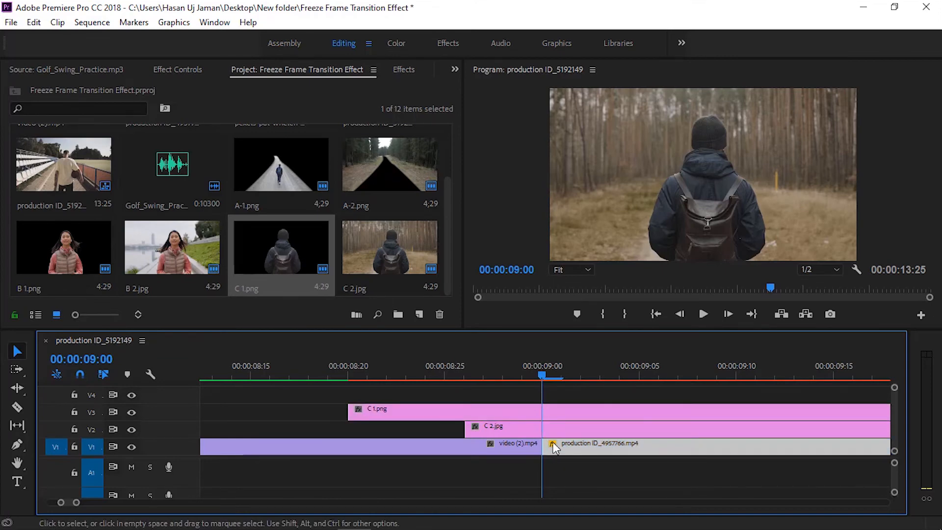
left_click(494, 411)
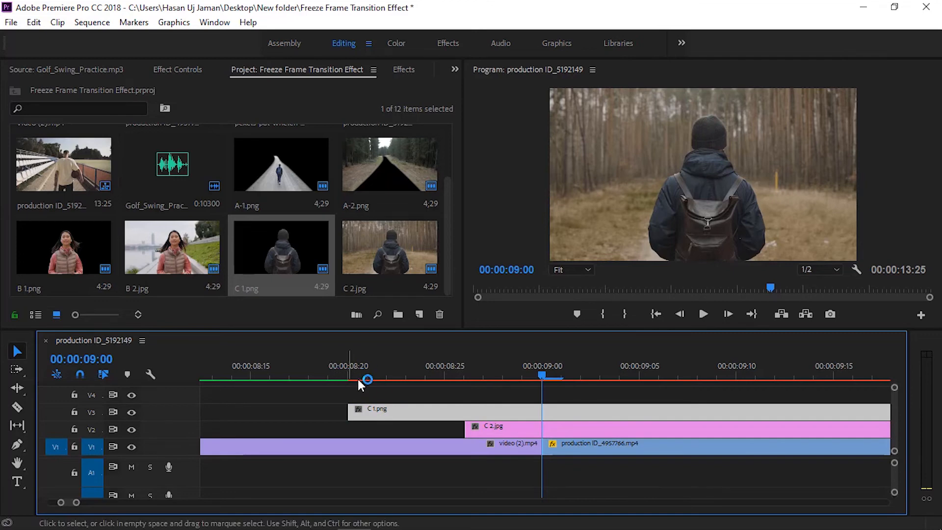
left_click(514, 432)
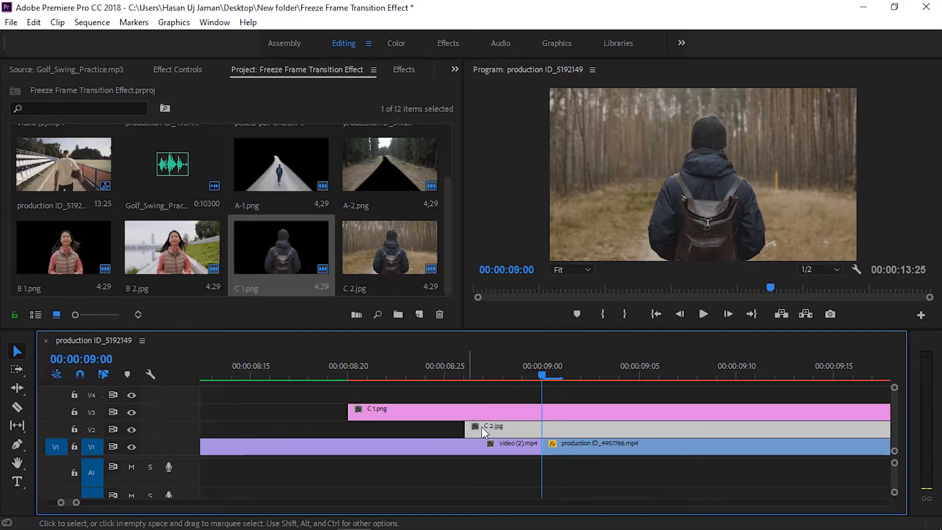
left_click_drag(484, 427, 465, 428)
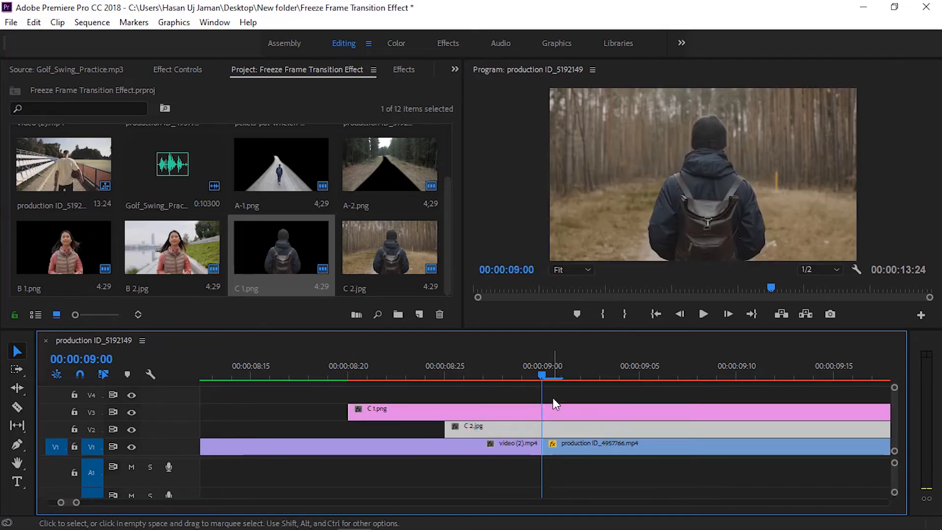
left_click_drag(557, 397, 583, 430)
key("ctrl+k")
left_click_drag(569, 396, 595, 426)
key("Delete")
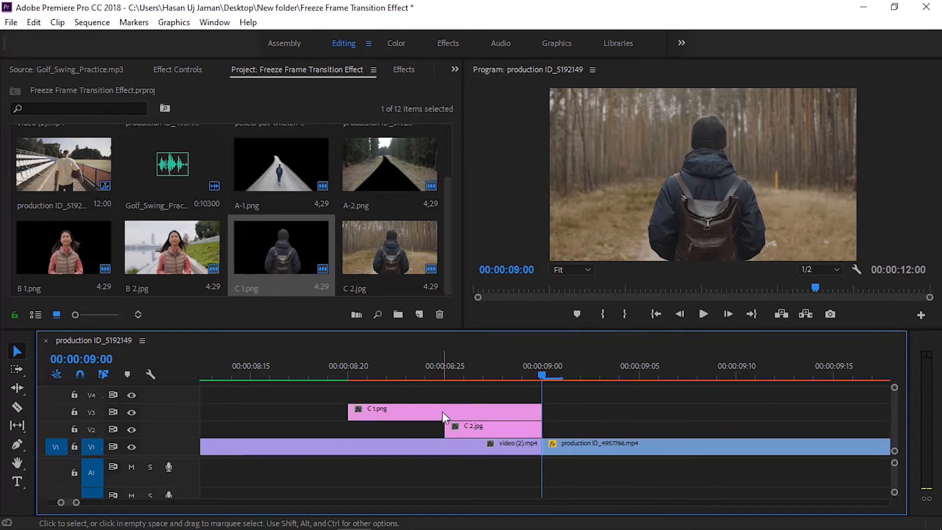
Split C 1.png on V3 at every frame from 00:00:08:21 to 00:00:08:25.
left_click(442, 411)
left_click(446, 372)
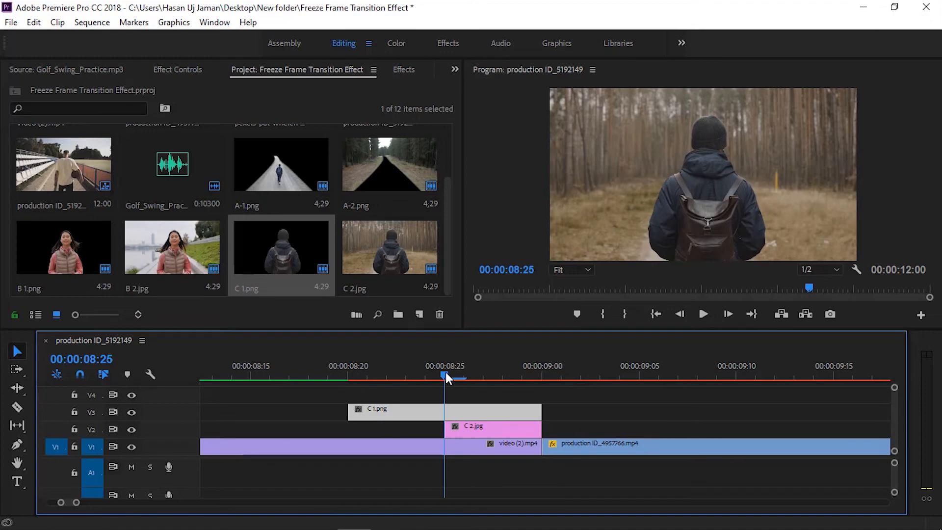
left_click(19, 407)
left_click(444, 412)
left_click(425, 411)
left_click(406, 411)
left_click(386, 411)
left_click(367, 411)
Delete the one-frame C 1.png pieces at 00:00:08:21 and 00:00:08:23, leaving gaps between the remaining pieces.
key("v")
key("Delete")
left_click(414, 413)
key("Delete")
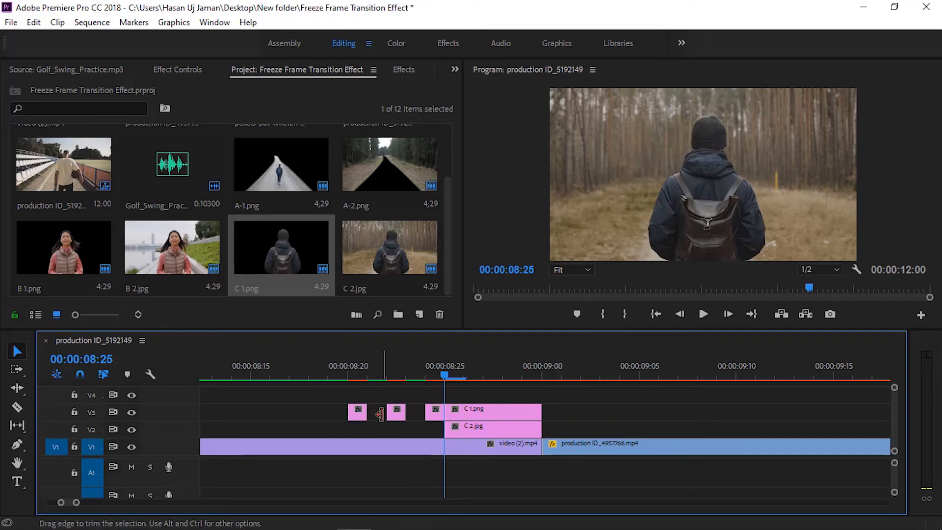
Add Position and Scale keyframes at 00:00:09:00 to the last C 1.png piece on V3.
left_click(470, 414)
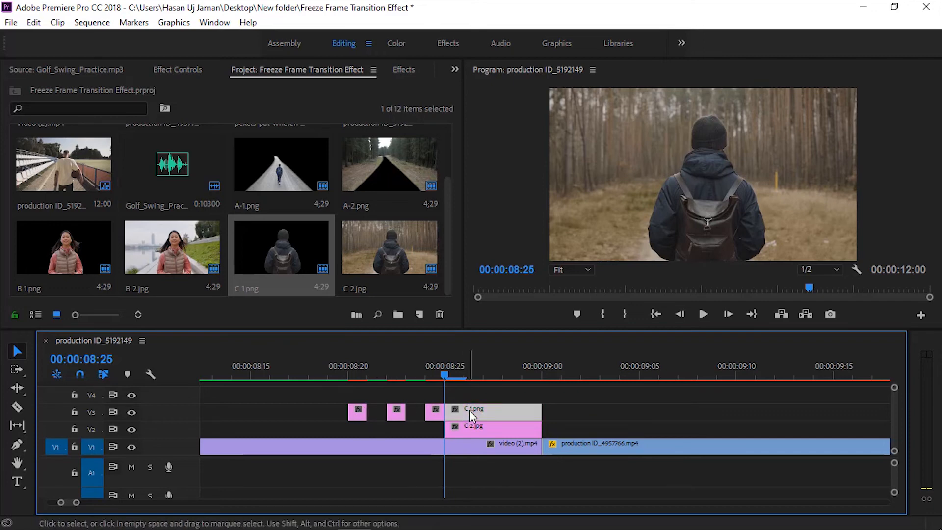
left_click(542, 375)
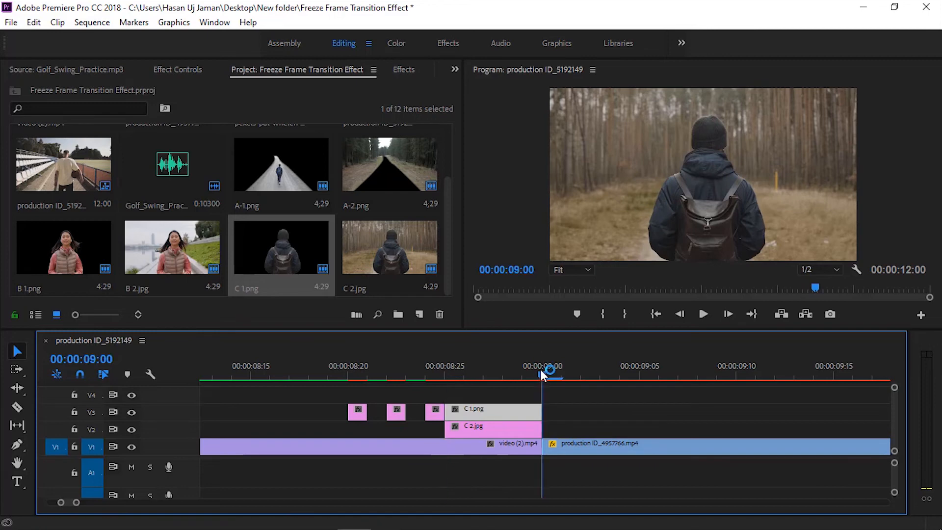
left_click(164, 70)
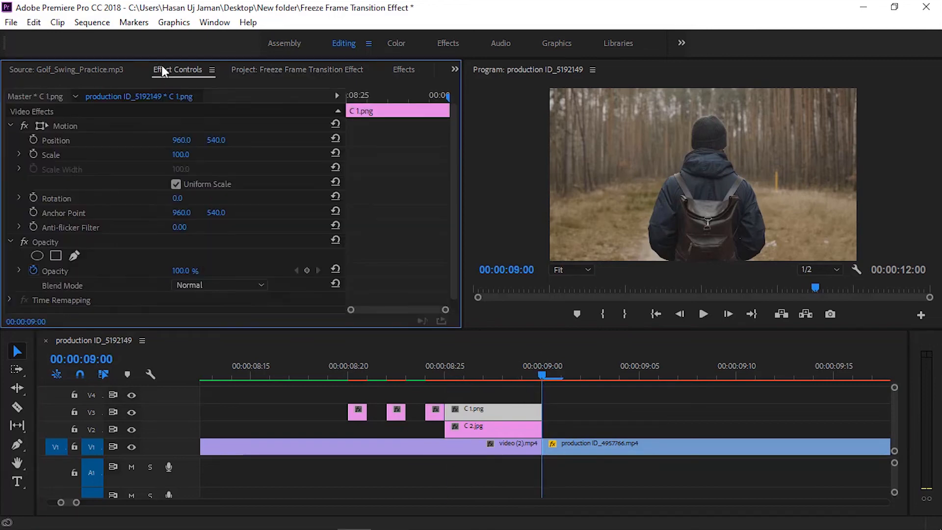
left_click(34, 154)
left_click(33, 140)
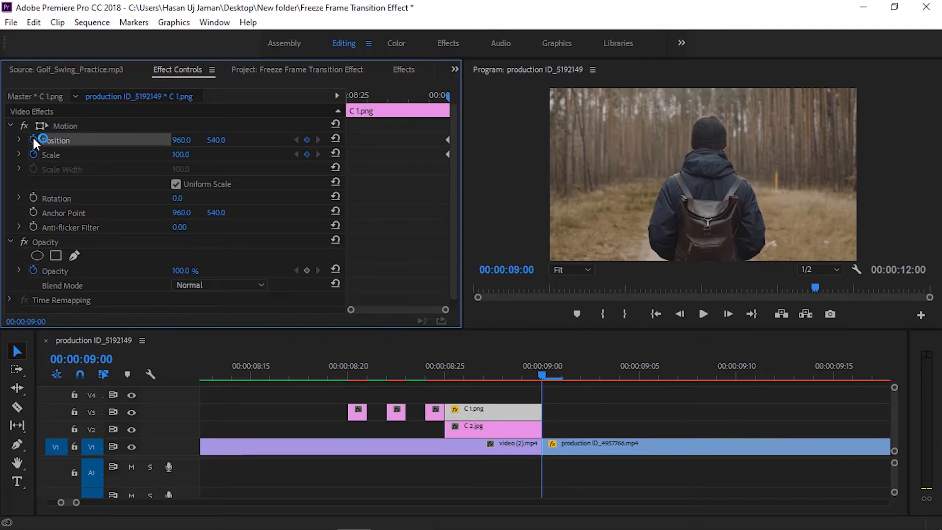
Add Position and Scale keyframes at 00:00:08:25 and shift C 1.png sideways to a Position of about 2296.2, 574.6 there.
left_click(451, 382)
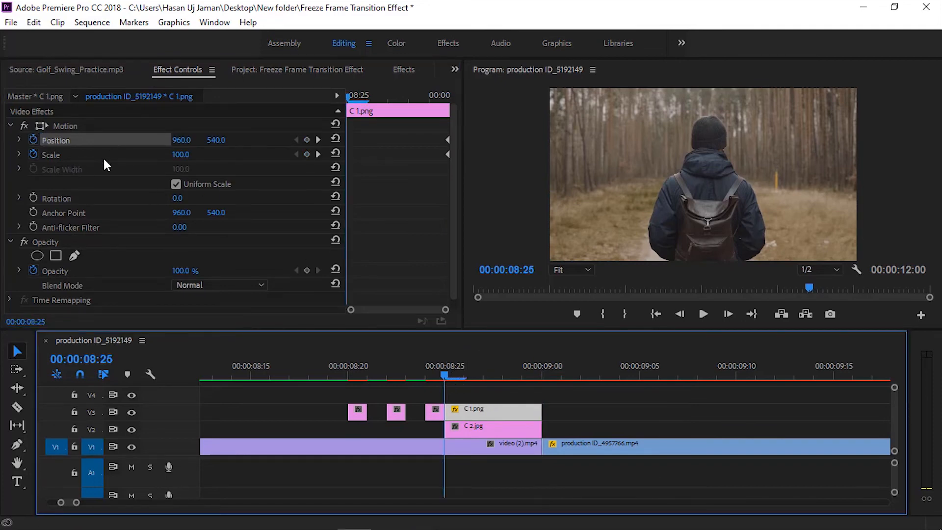
left_click(306, 153)
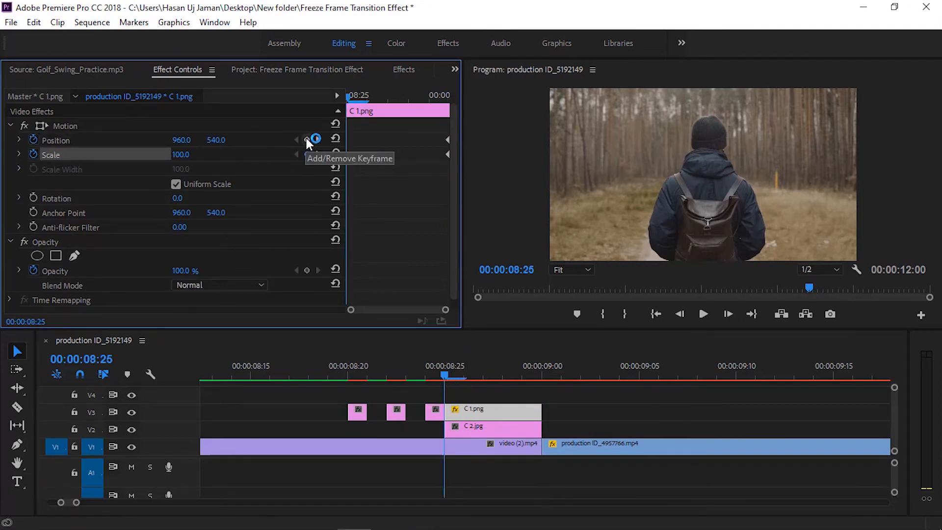
left_click(306, 139)
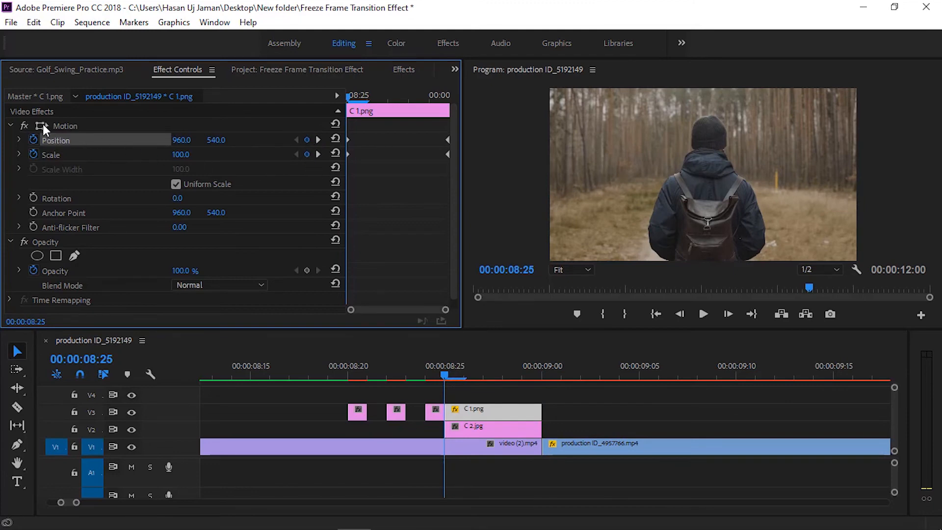
left_click(41, 125)
left_click_drag(729, 205, 938, 210)
Ease the Position and Scale keyframes at the start and end of the last C 1.png piece.
left_click(347, 140)
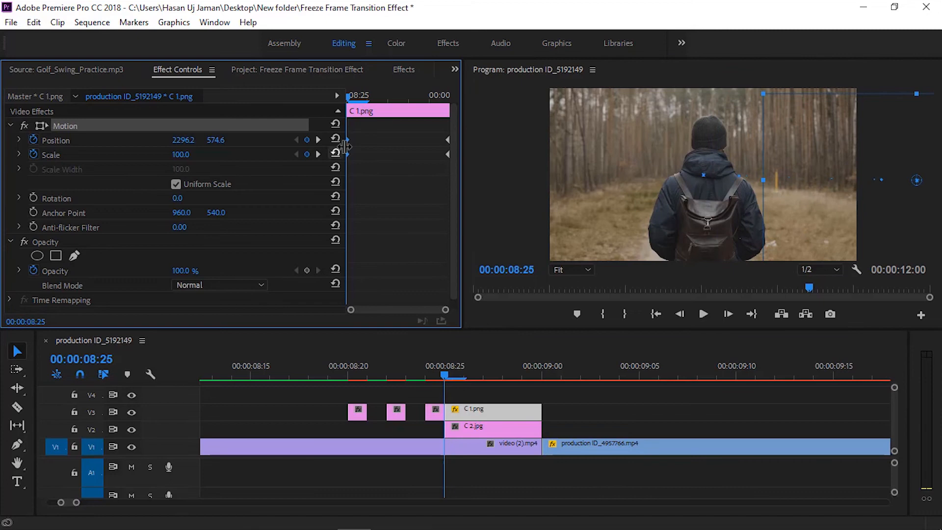
right_click(348, 140)
mouse_move(422, 253)
left_click(524, 335)
right_click(447, 140)
left_click(633, 332)
right_click(447, 154)
left_click(495, 347)
Duplicate the animated C 1.png clip onto V4 and set the copy's Position at 00:00:08:25 to about -458.4, 544.3.
left_click(474, 408)
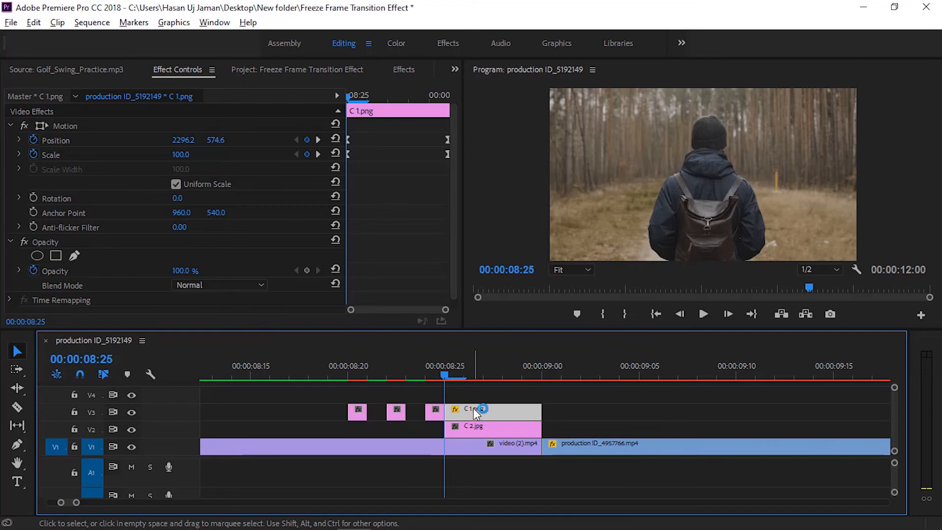
left_click_drag(474, 408, 471, 392)
left_click(471, 391)
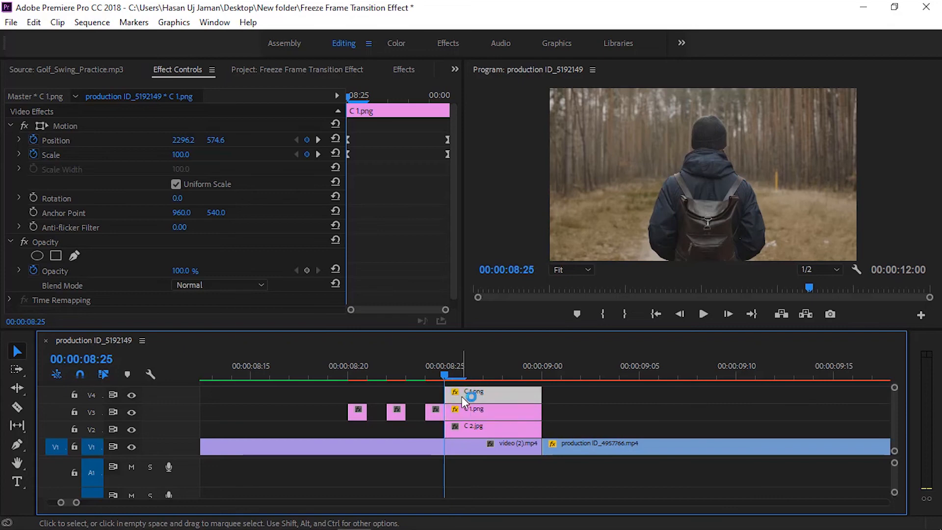
left_click(39, 124)
left_click_drag(819, 199, 381, 194)
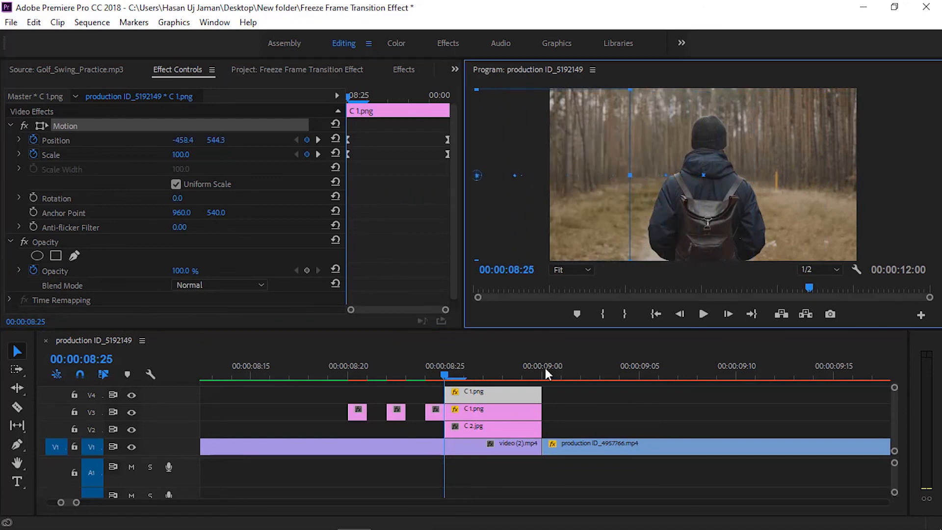
Trim the start of C 2.jpg to 00:00:08:26 and keyframe its Opacity at 00:00:08:26 and 00:00:09:00.
left_click(469, 427)
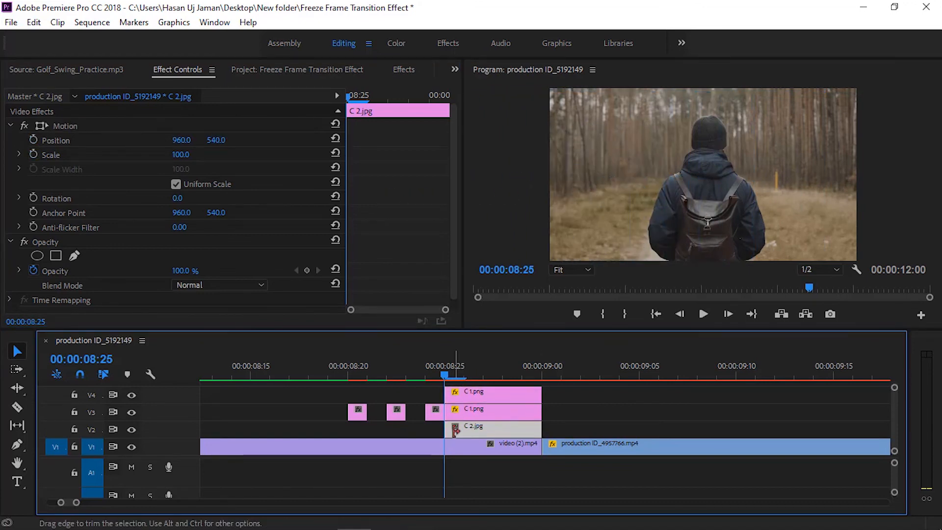
left_click_drag(455, 430, 475, 430)
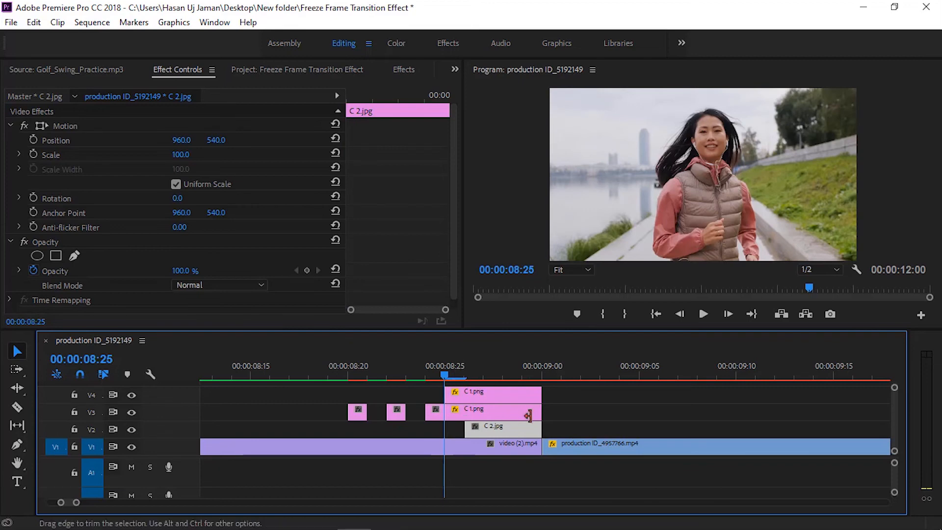
left_click_drag(584, 375, 546, 374)
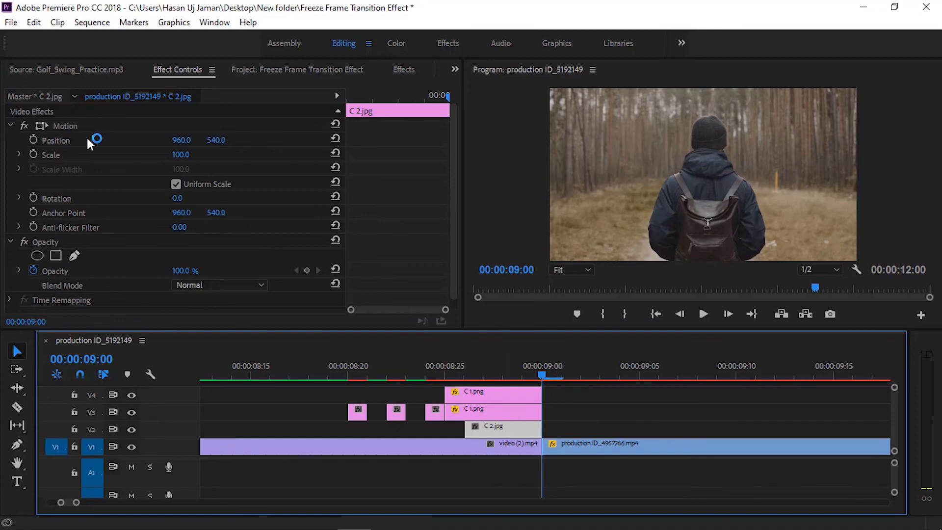
left_click(307, 270)
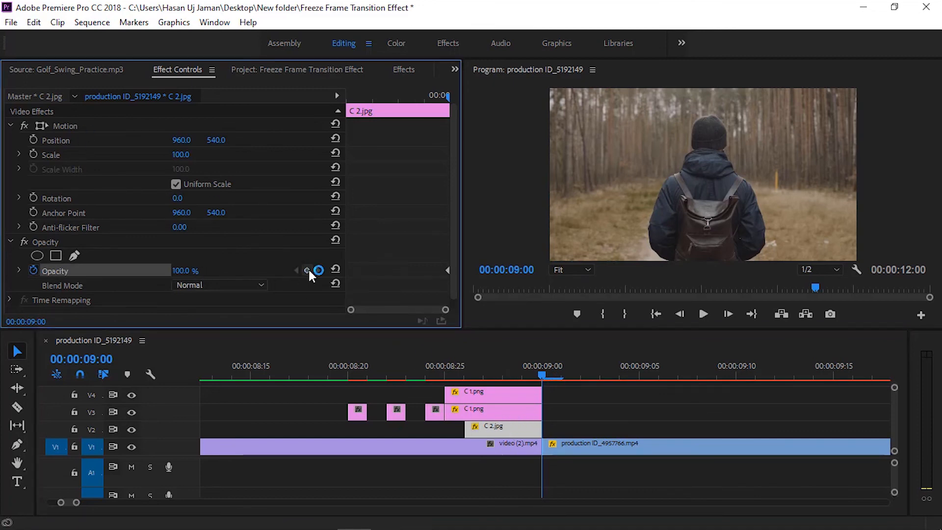
left_click(462, 375)
left_click(187, 271)
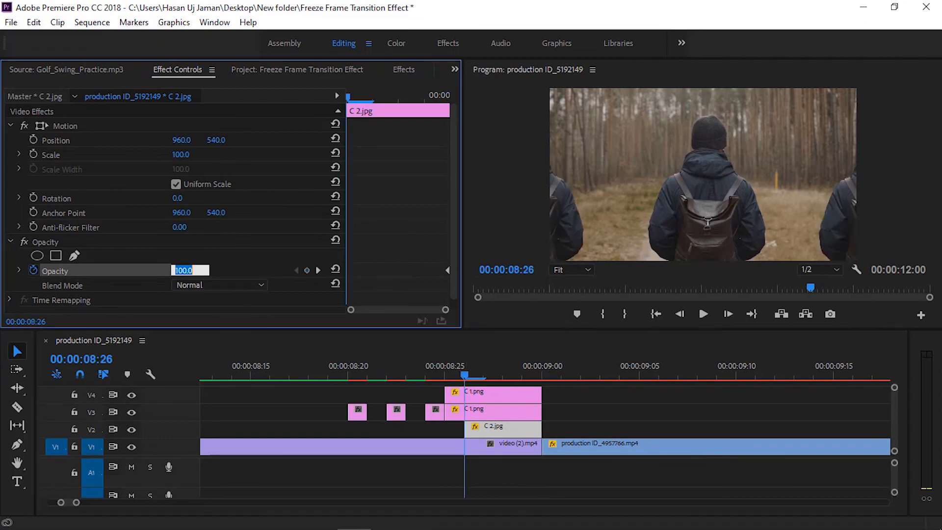
key("Return")
left_click(398, 366)
key("space")
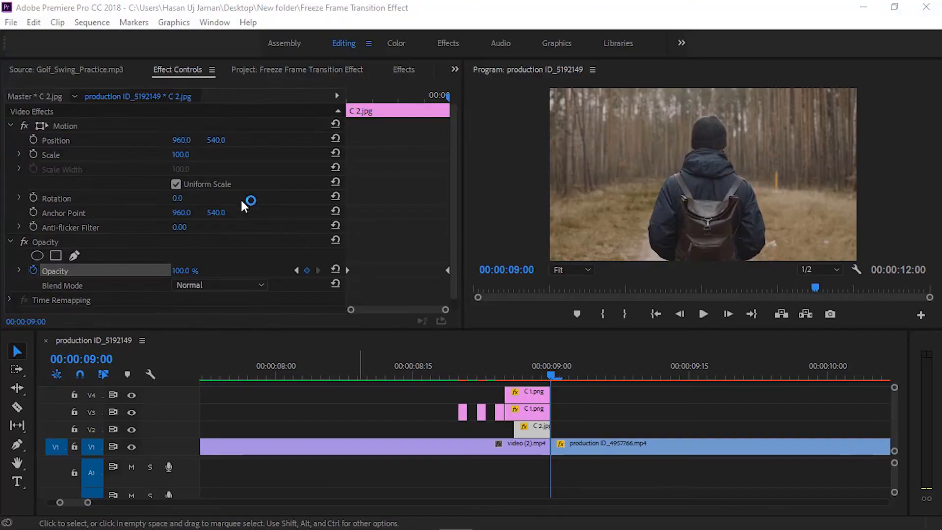
Place the Golf_Swing_Practice.mp3 swing sound on A1 from 00:00:08:25 to 00:00:09:00, under the C stills.
key("=")
right_click(502, 475)
left_click(555, 422)
key("Return")
left_click(483, 375)
left_click_drag(528, 478, 508, 478)
left_click(443, 377)
key("Down")
key("minus")
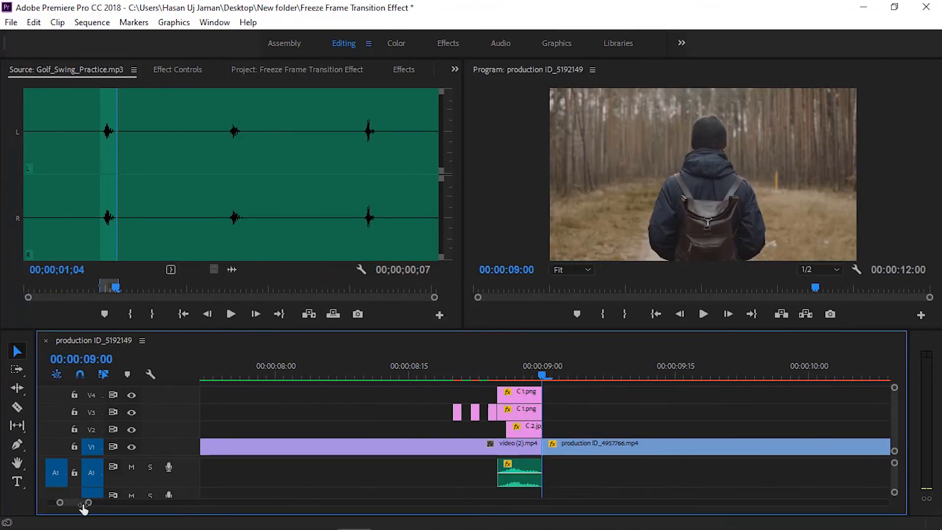